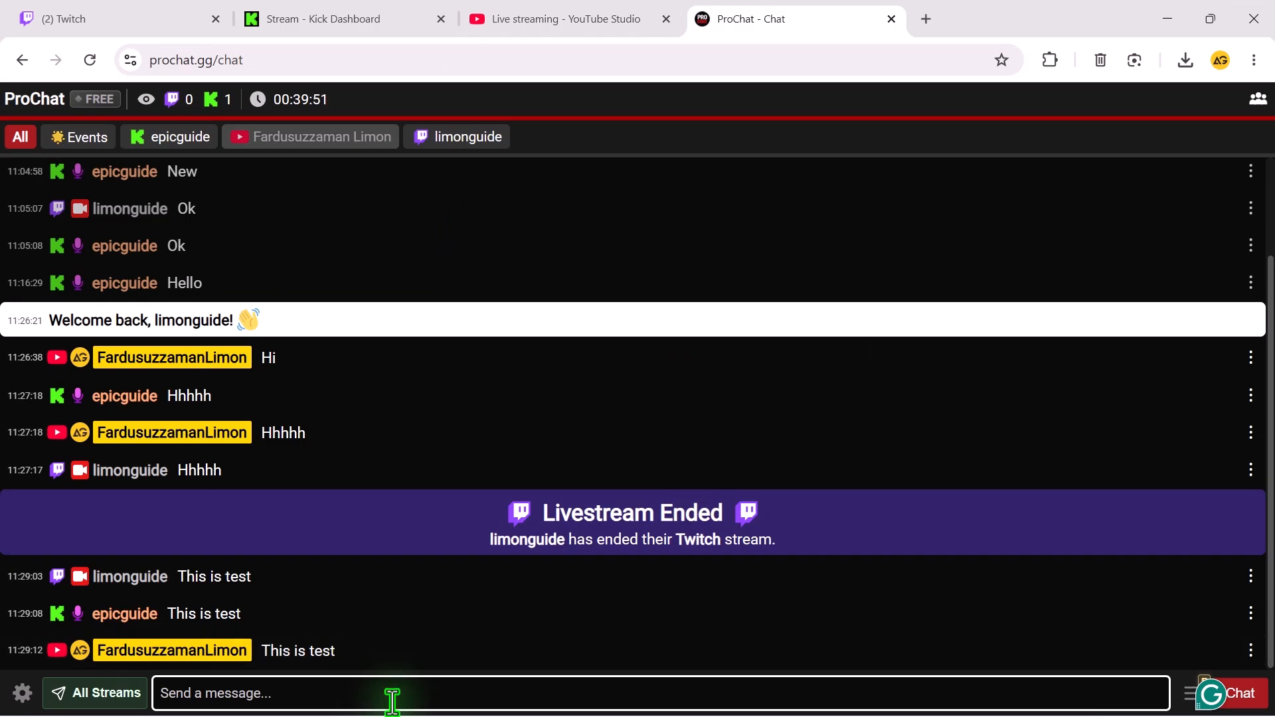
Send the message "Great" to the chats of all connected streams.
{"action": "type", "text": "Great"}
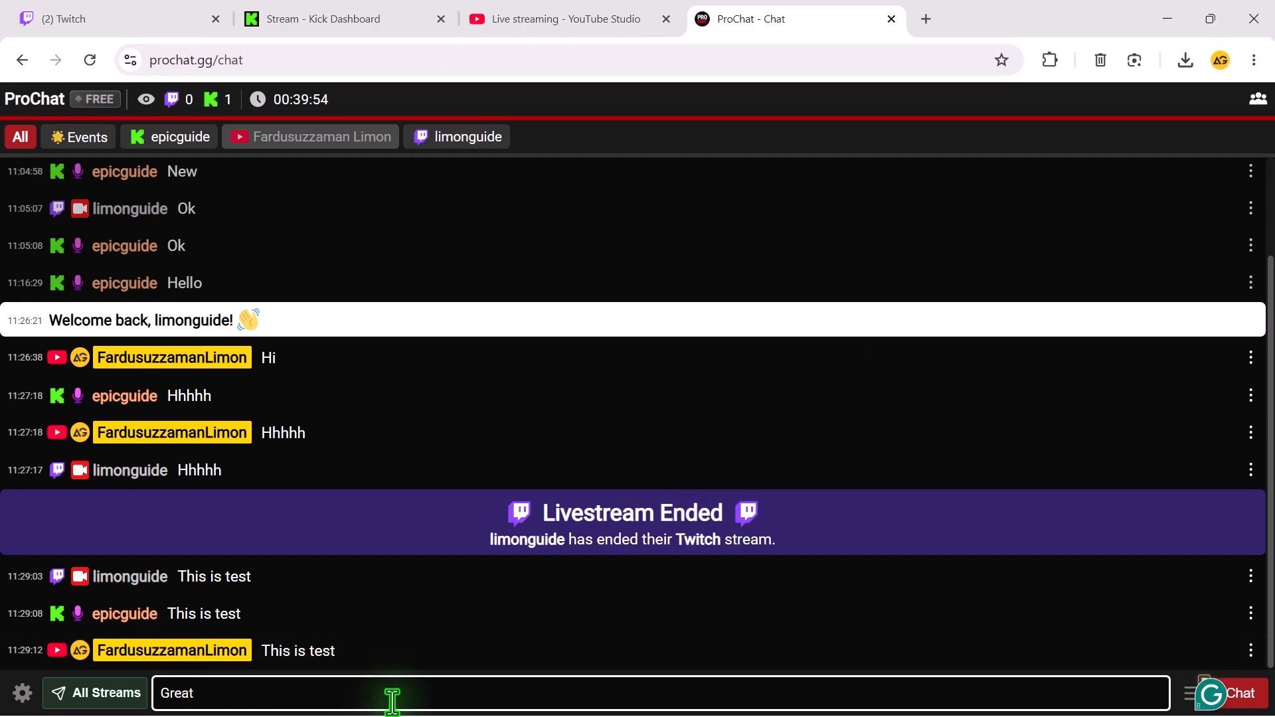
{"action": "key", "text": "Return"}
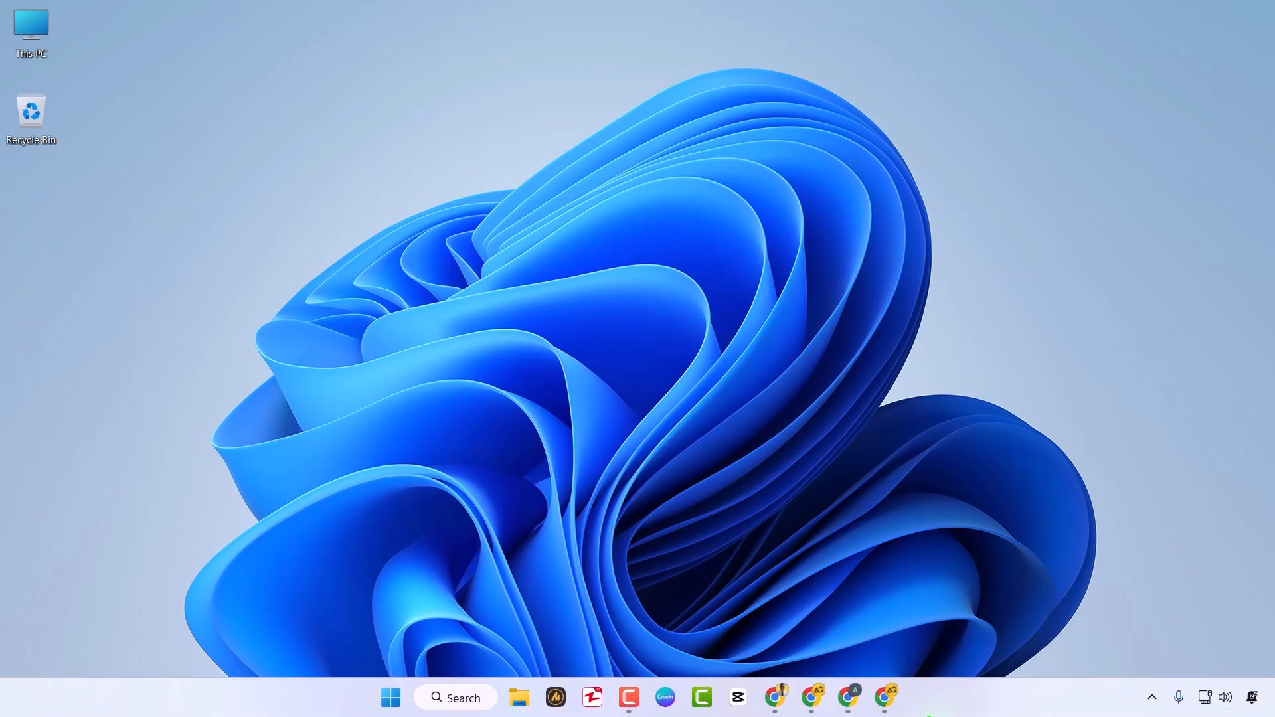
Switch to Chrome, search Google for "ProChat GG" and open the ProChat website.
{"action": "left_click", "coordinate": [889, 702]}
{"action": "left_click", "coordinate": [488, 68]}
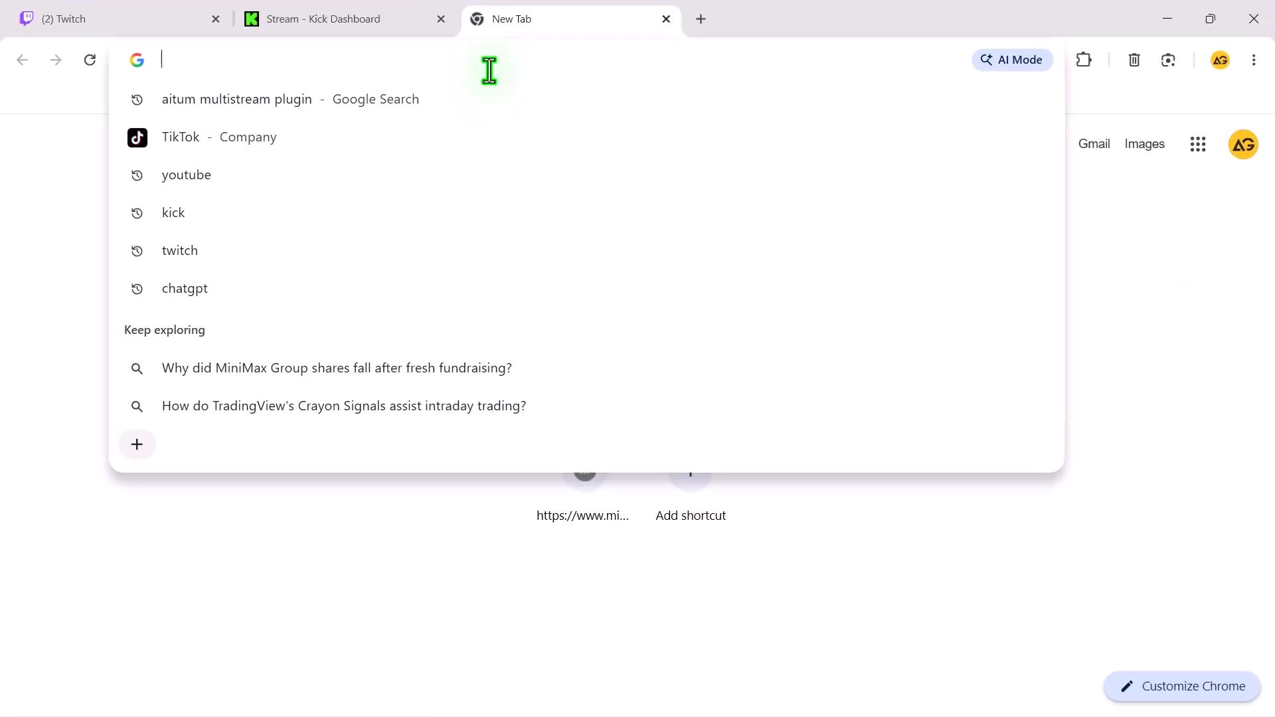
{"action": "type", "text": "ProChat GG"}
{"action": "key", "text": "Return"}
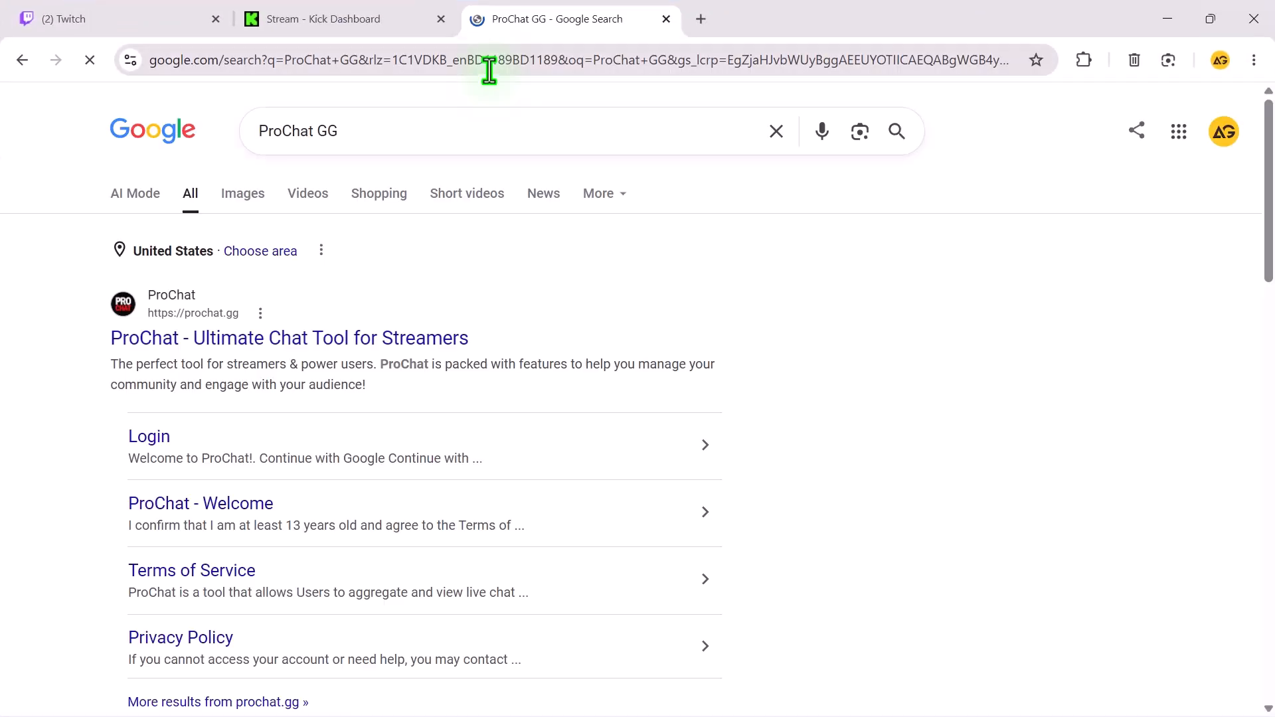
{"action": "left_click", "coordinate": [200, 340]}
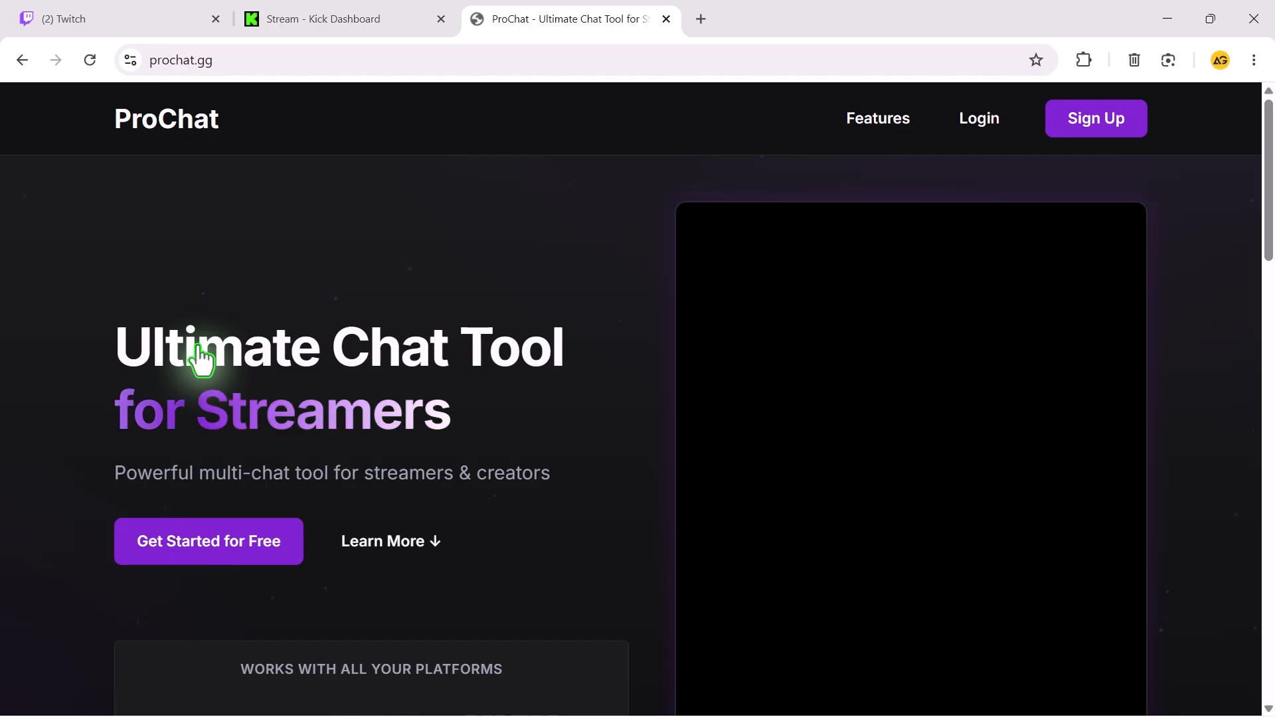
Start signing up for ProChat with a Google account and approve its access to the account information.
{"action": "left_click", "coordinate": [1090, 133]}
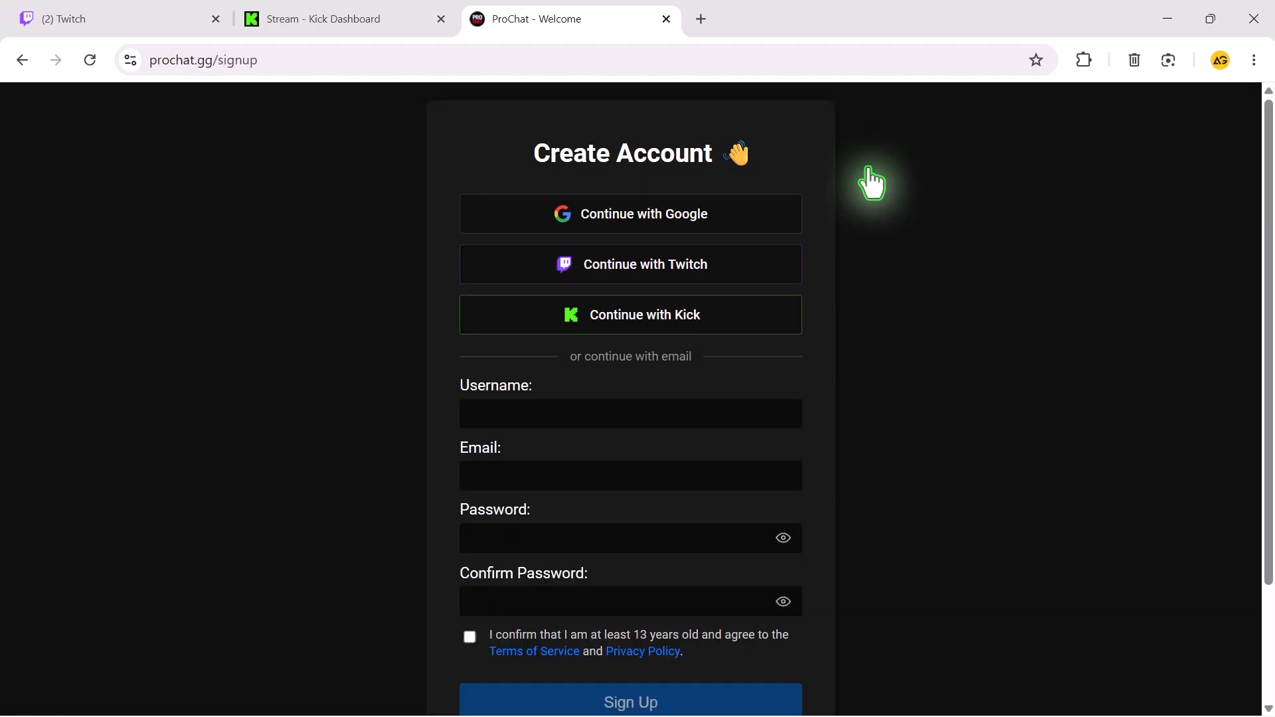
{"action": "key", "text": "alt+Left"}
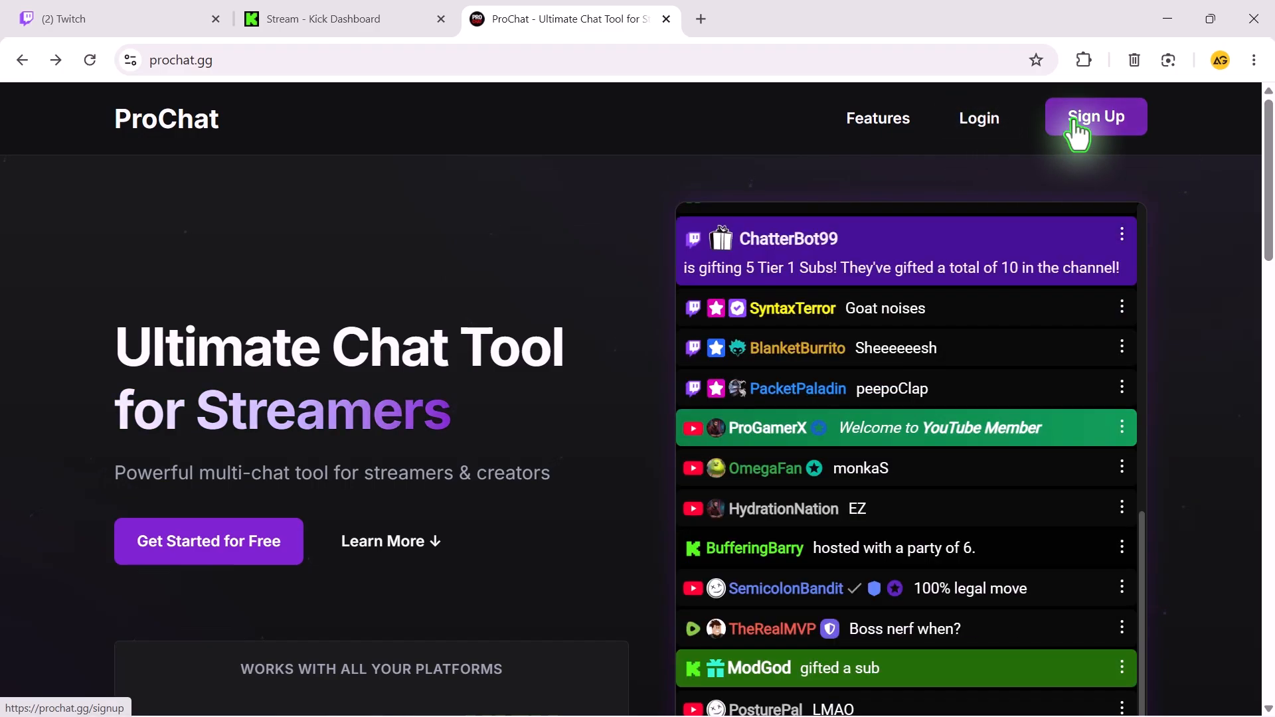
{"action": "left_click", "coordinate": [1072, 130]}
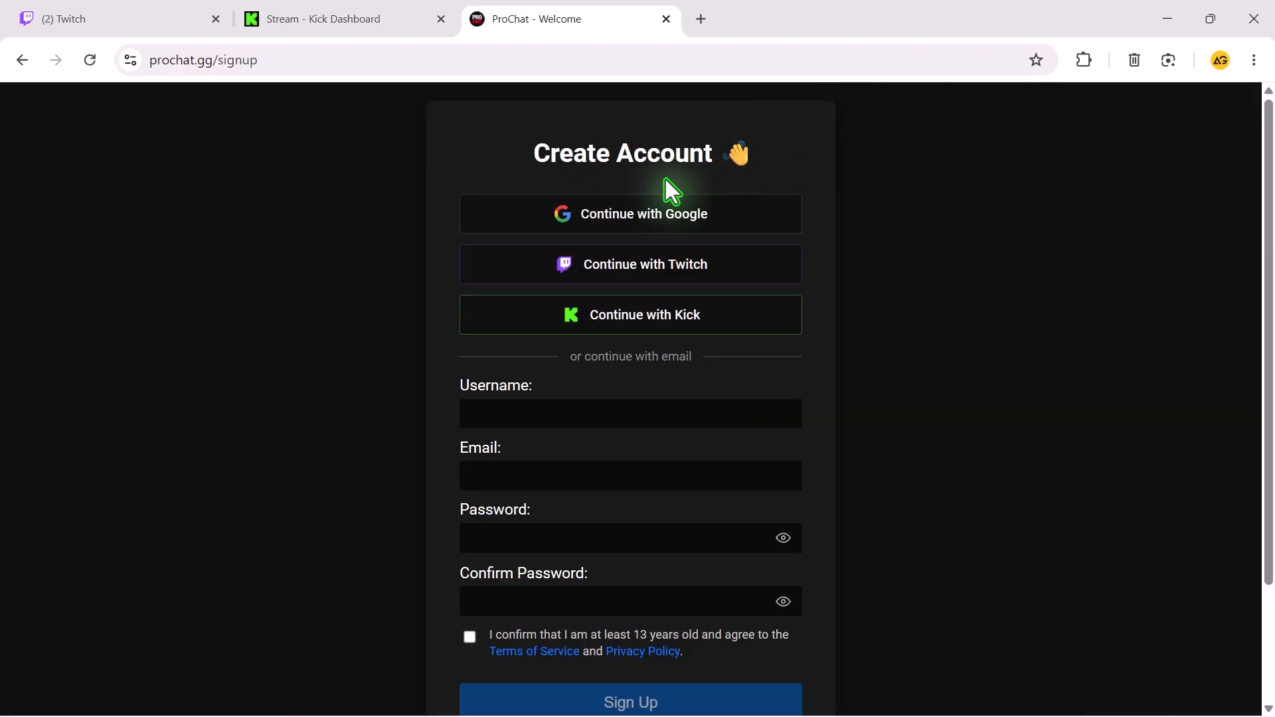
{"action": "left_click", "coordinate": [647, 223]}
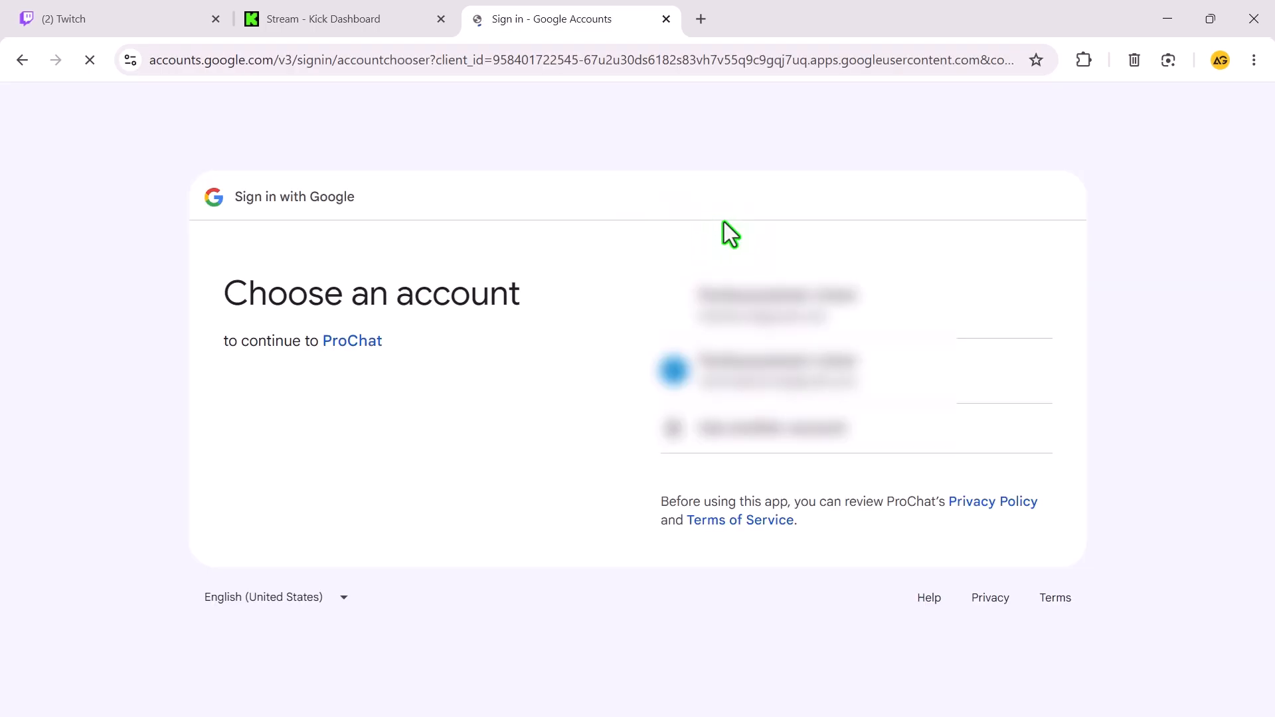
{"action": "left_click", "coordinate": [805, 377]}
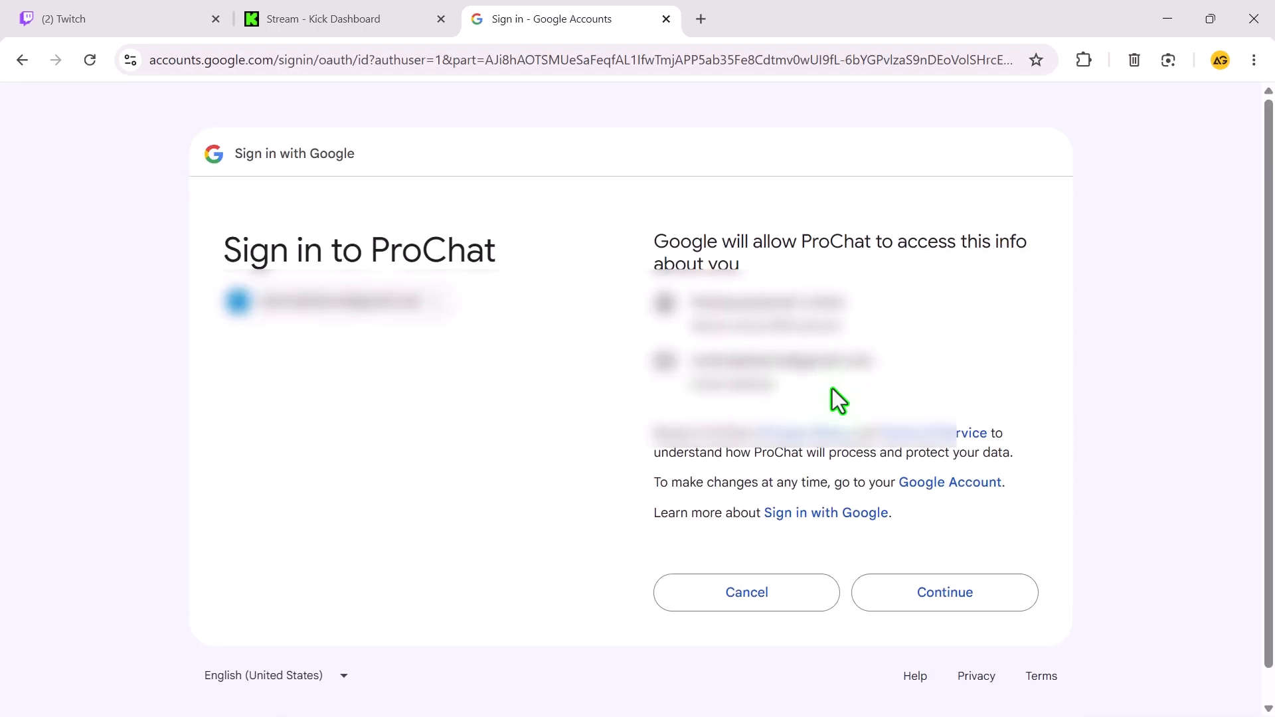
{"action": "left_click", "coordinate": [967, 601]}
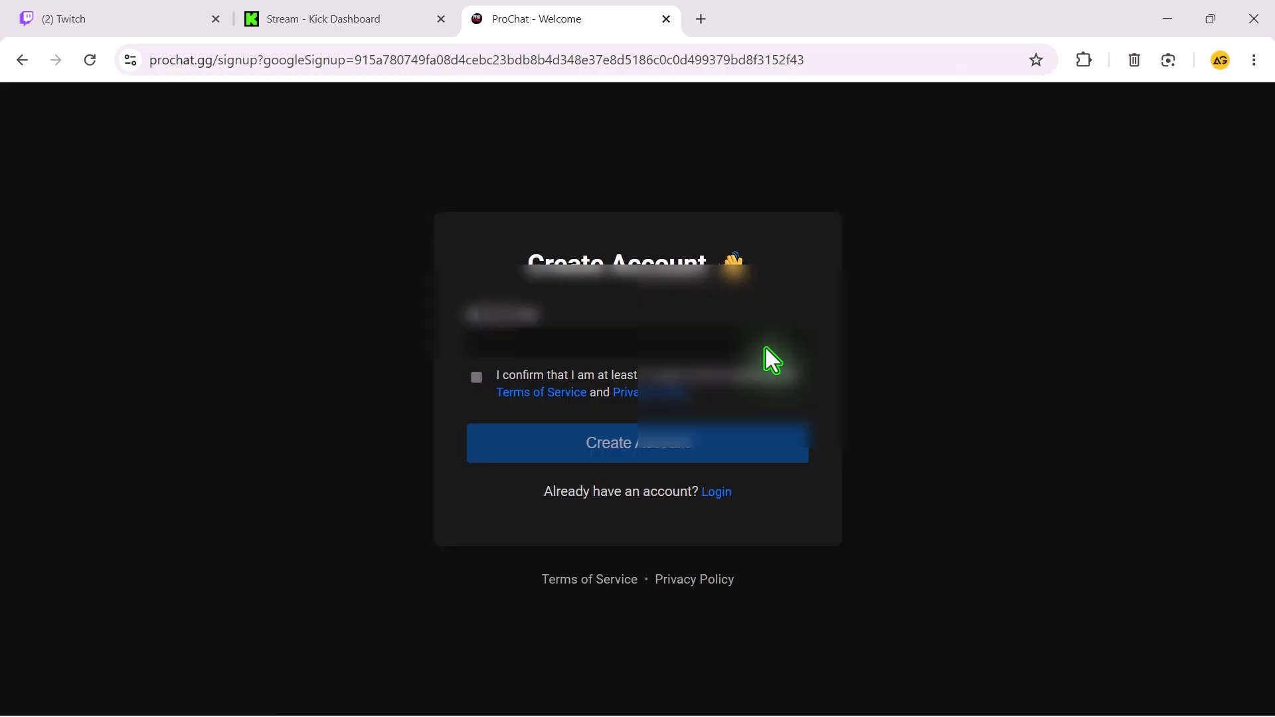
Keep the suggested username, accept the age and terms confirmation, and create the account.
{"action": "left_click", "coordinate": [477, 371]}
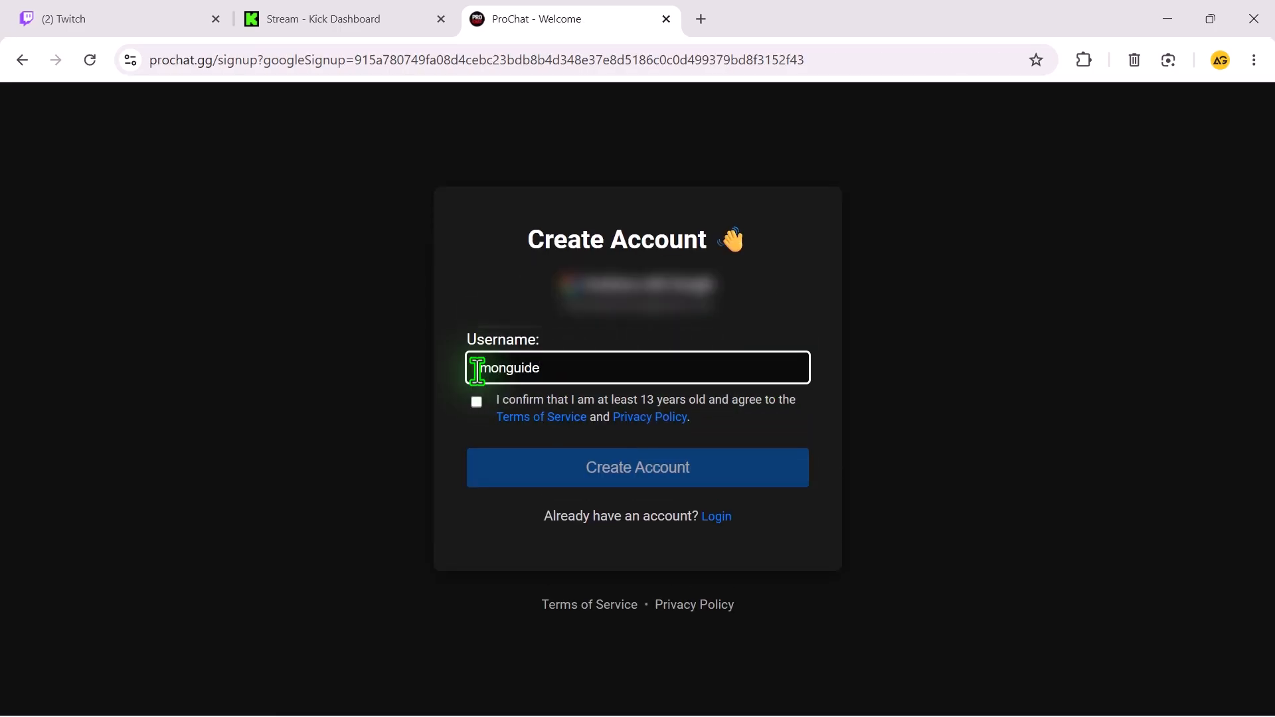
{"action": "left_click", "coordinate": [476, 403]}
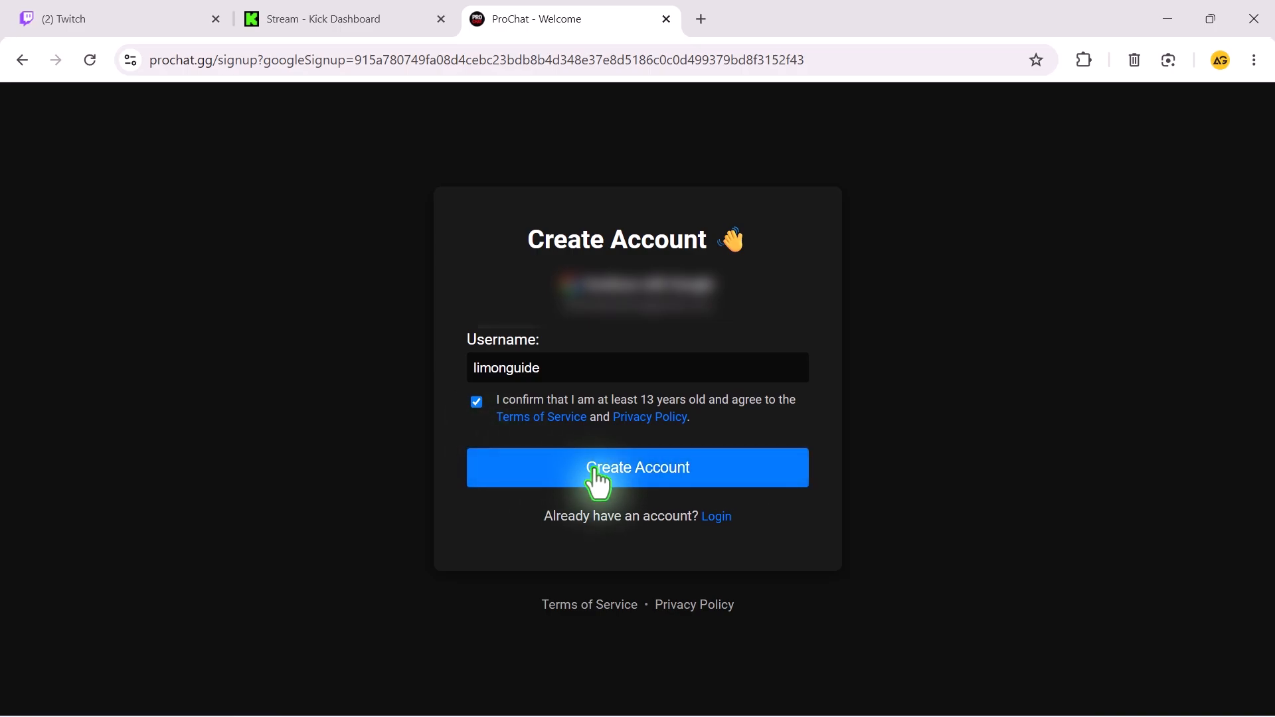
{"action": "left_click", "coordinate": [626, 469]}
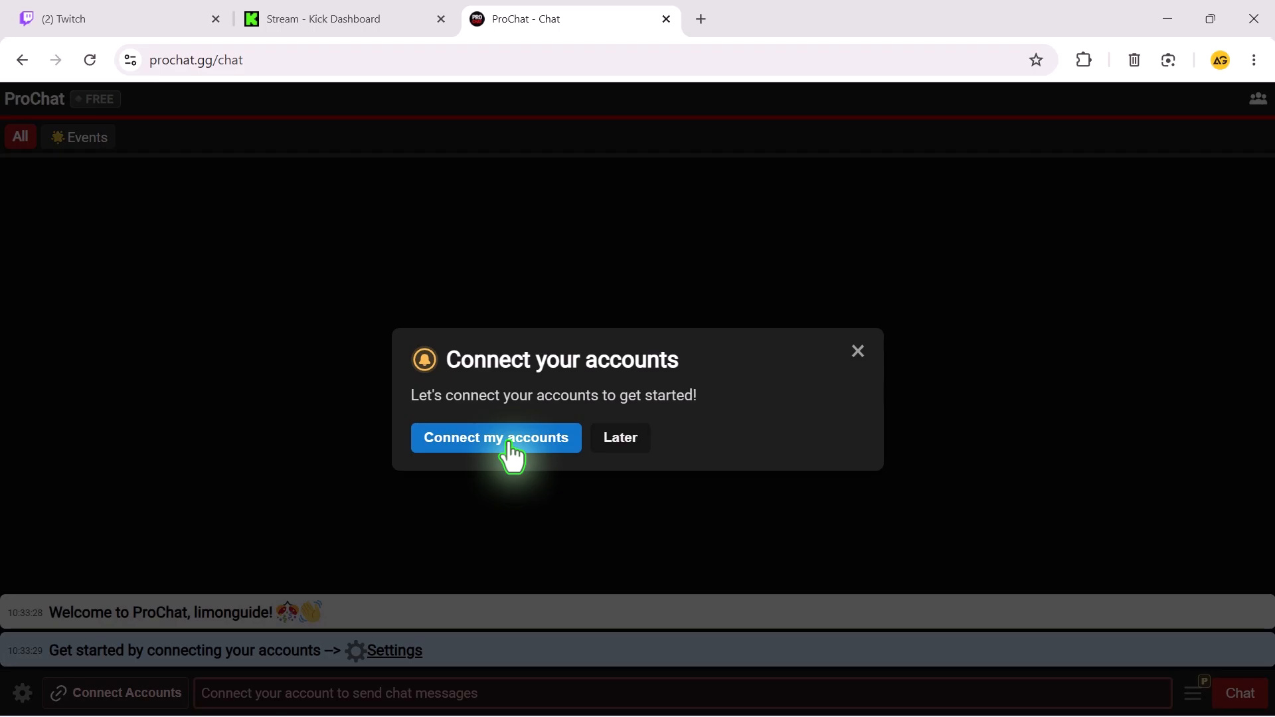
Connect the Twitch account, authorize ProChat to access it, and add its channel for receiving live chat.
{"action": "left_click", "coordinate": [510, 444]}
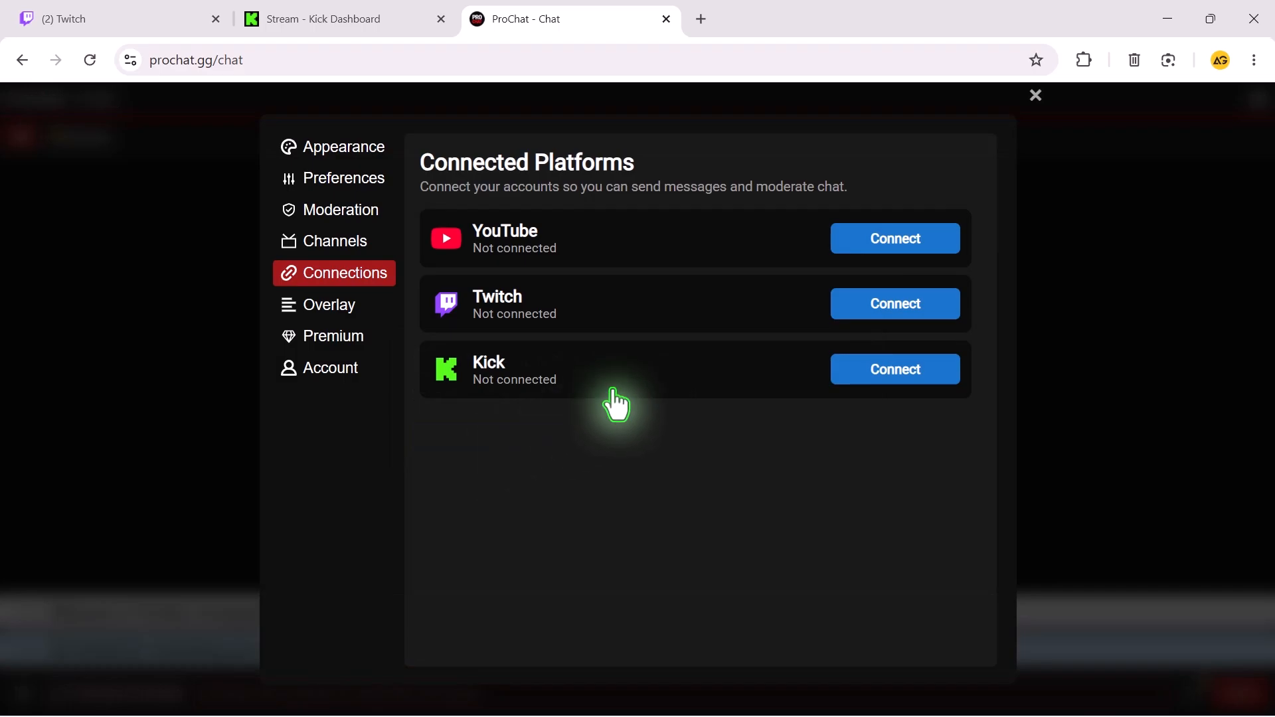
{"action": "left_click", "coordinate": [896, 309]}
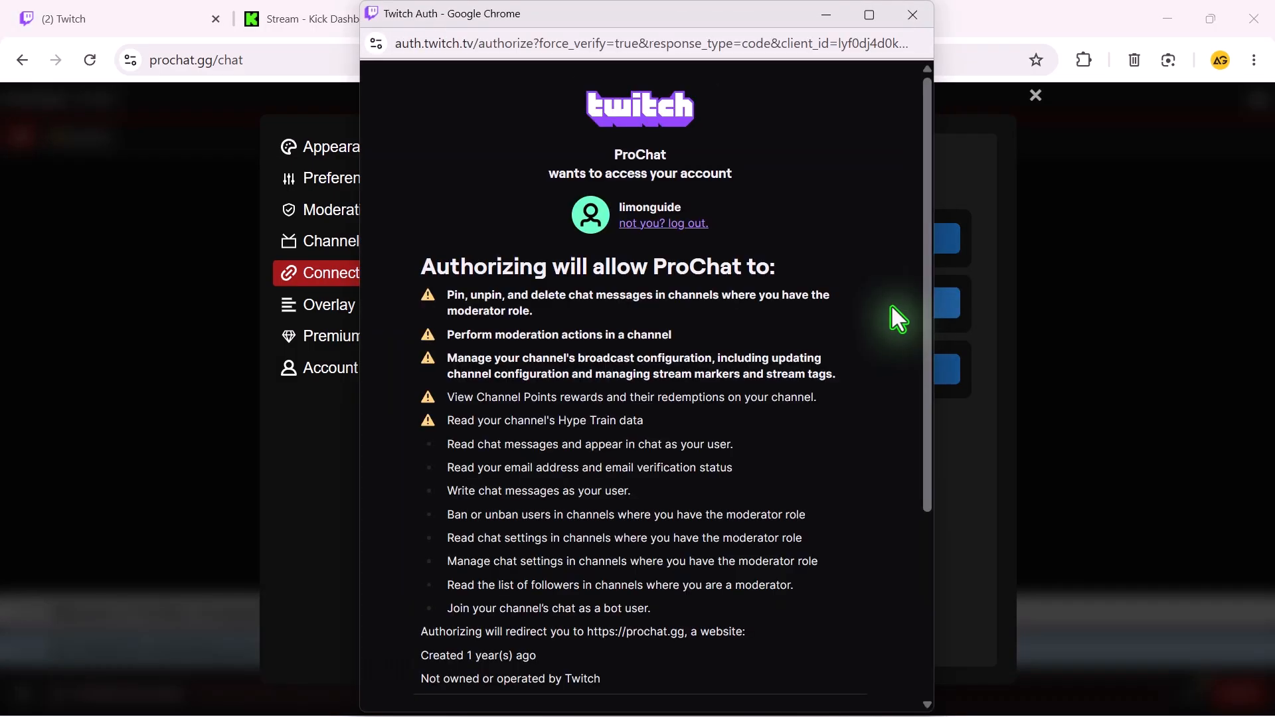
{"action": "left_click_drag", "start_coordinate": [926, 245], "coordinate": [910, 425]}
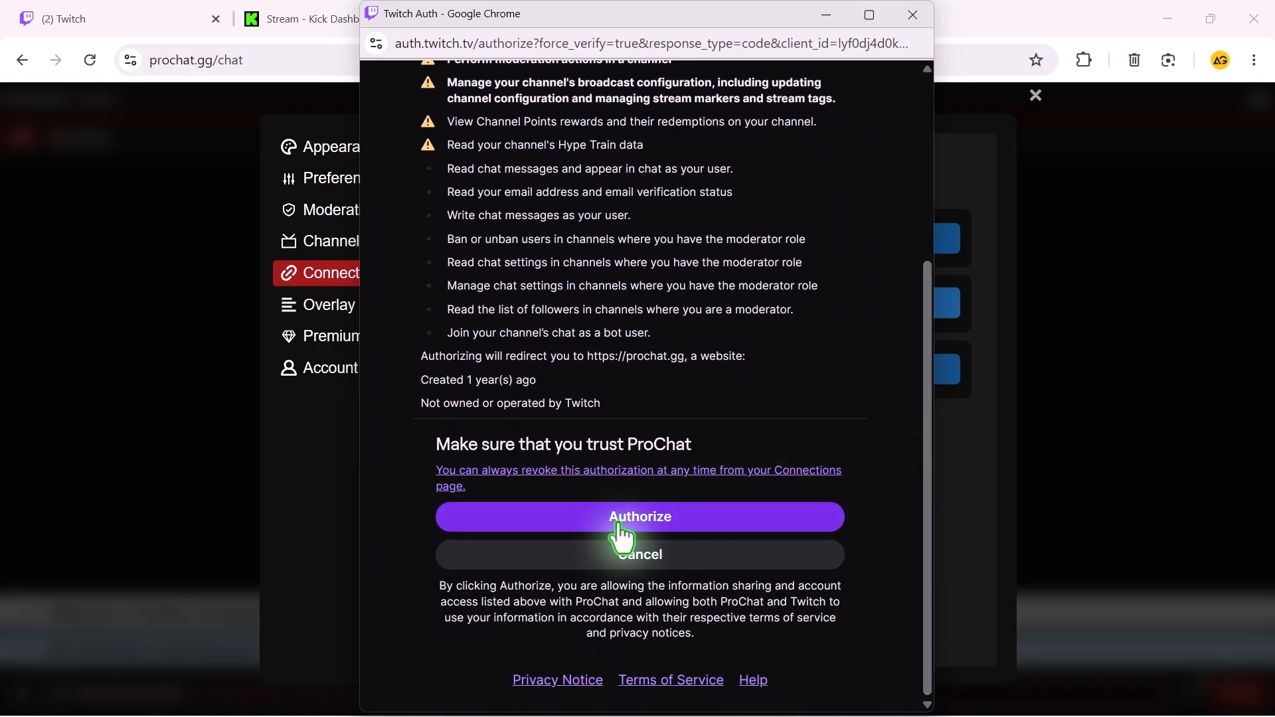
{"action": "left_click", "coordinate": [618, 522]}
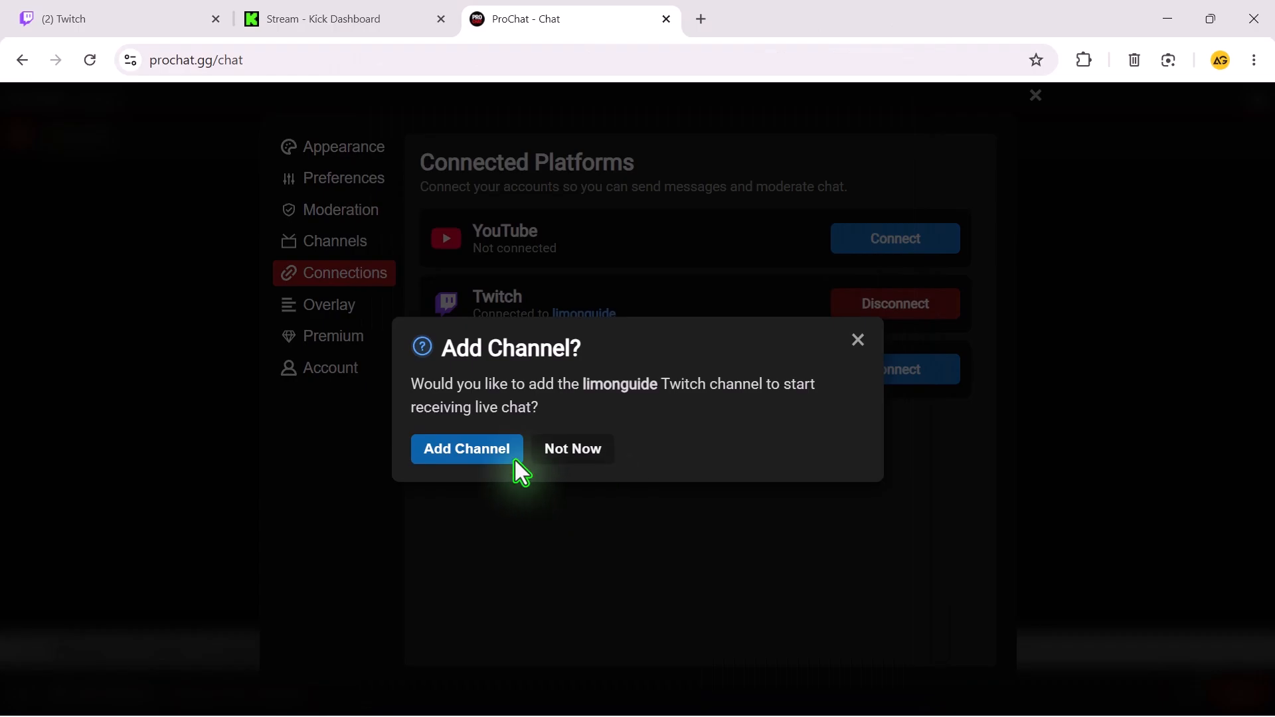
{"action": "left_click", "coordinate": [490, 460]}
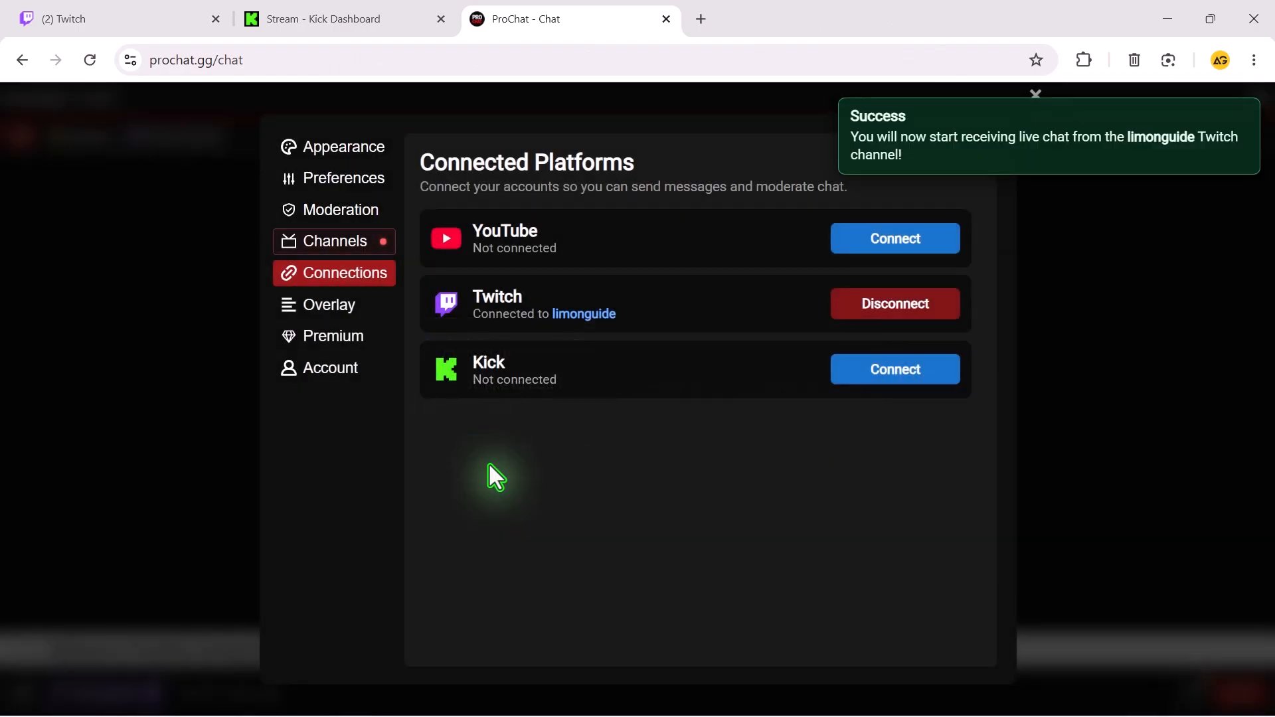
Connect the Kick account, allow ProChatGG access with all permissions, and add its channel for receiving live chat.
{"action": "left_click", "coordinate": [894, 387]}
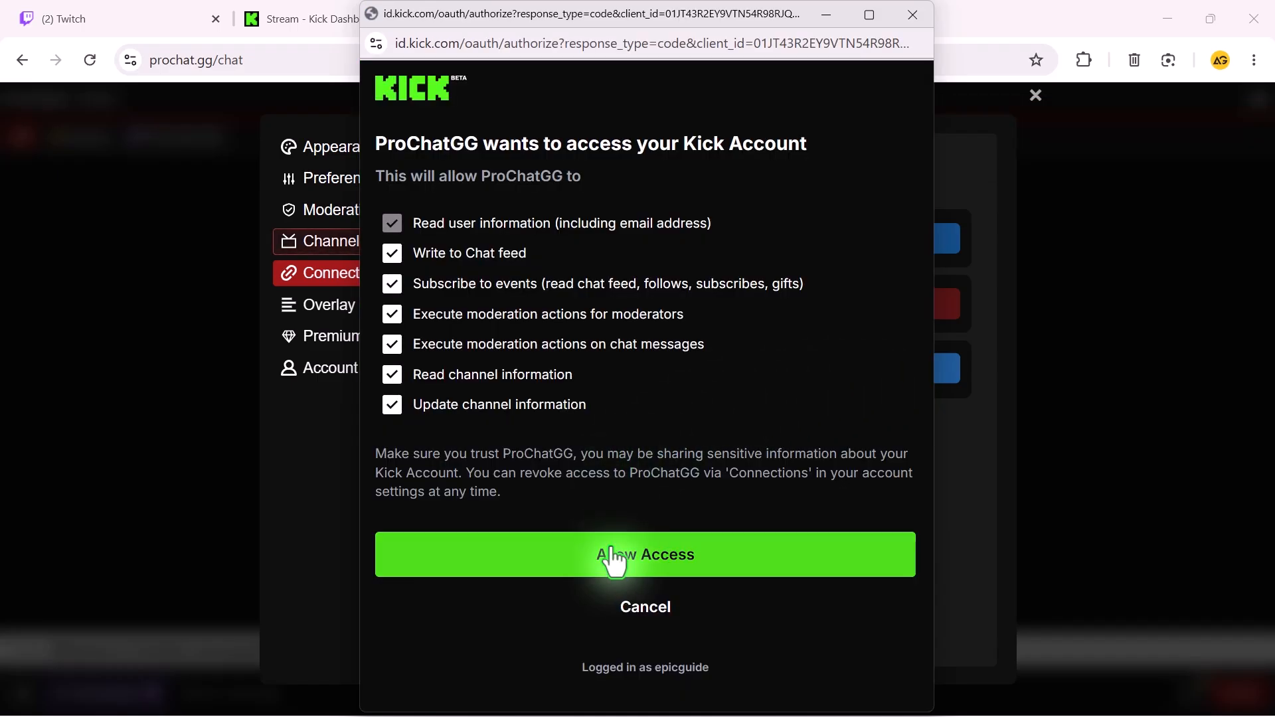
{"action": "left_click", "coordinate": [619, 570]}
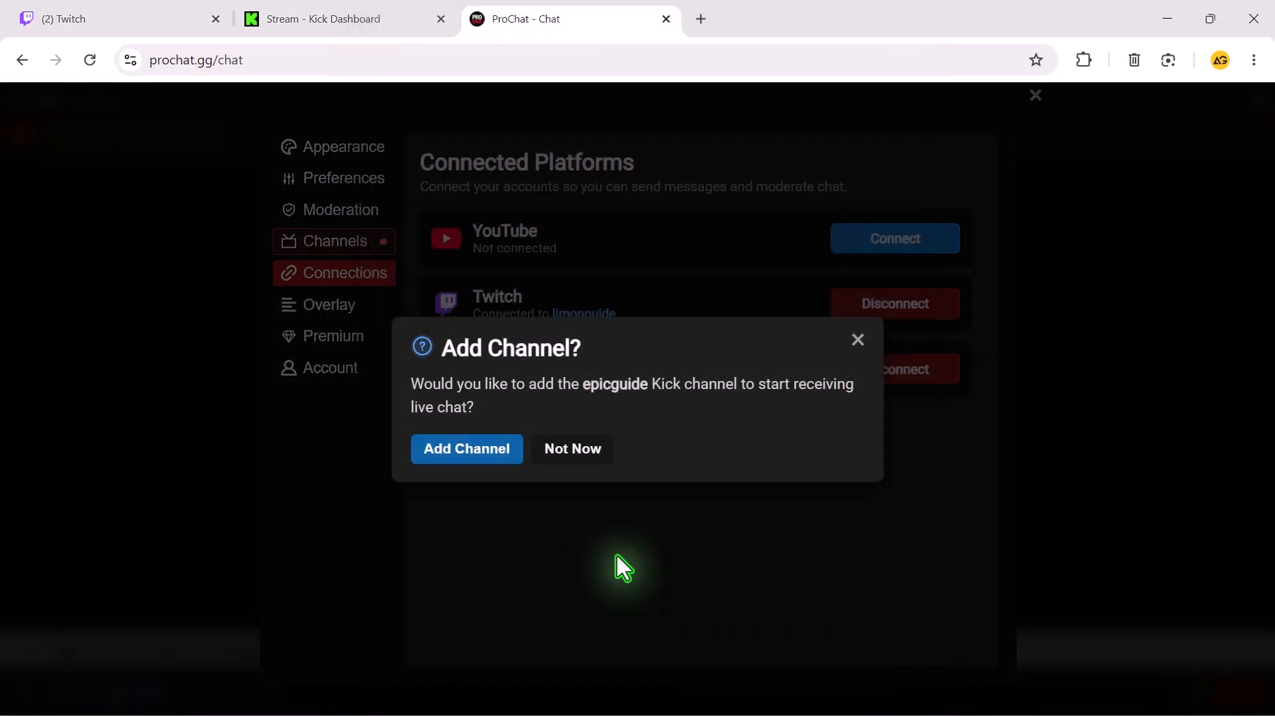
{"action": "left_click", "coordinate": [459, 462]}
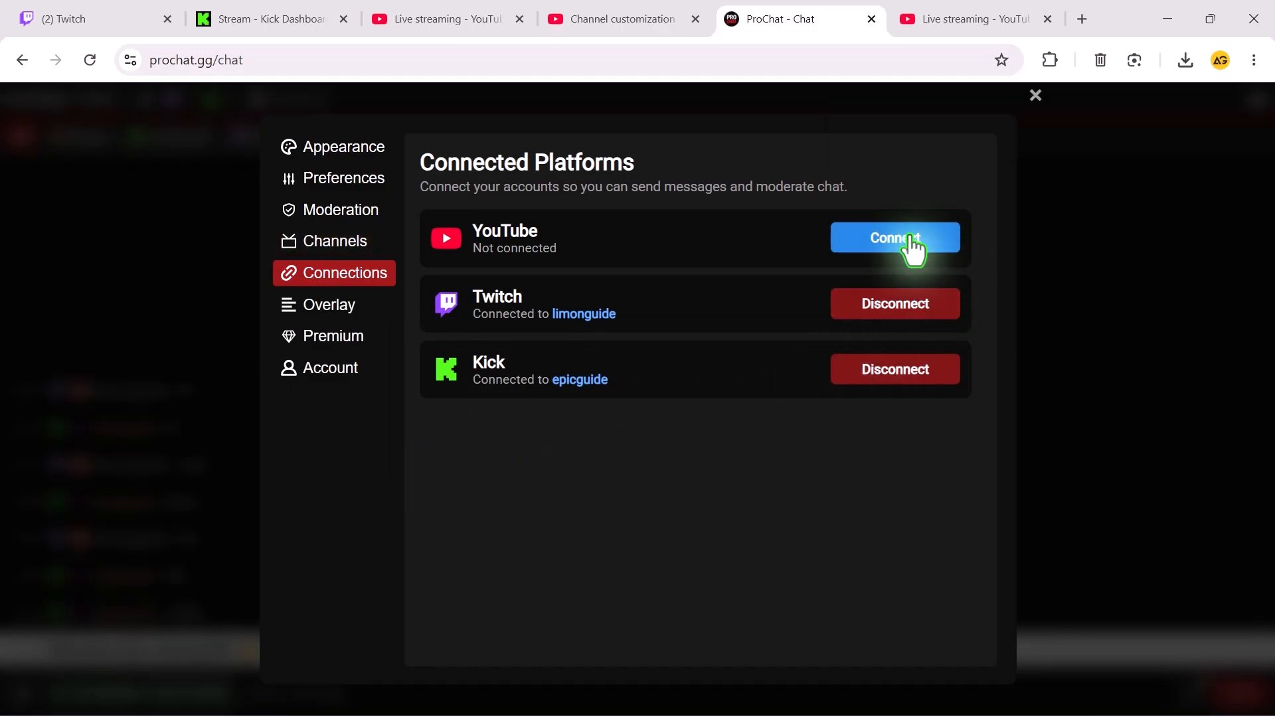
Connect the YouTube account through Google, grant ProChat all requested YouTube permissions, and add its channel for live chat.
{"action": "left_click", "coordinate": [916, 251]}
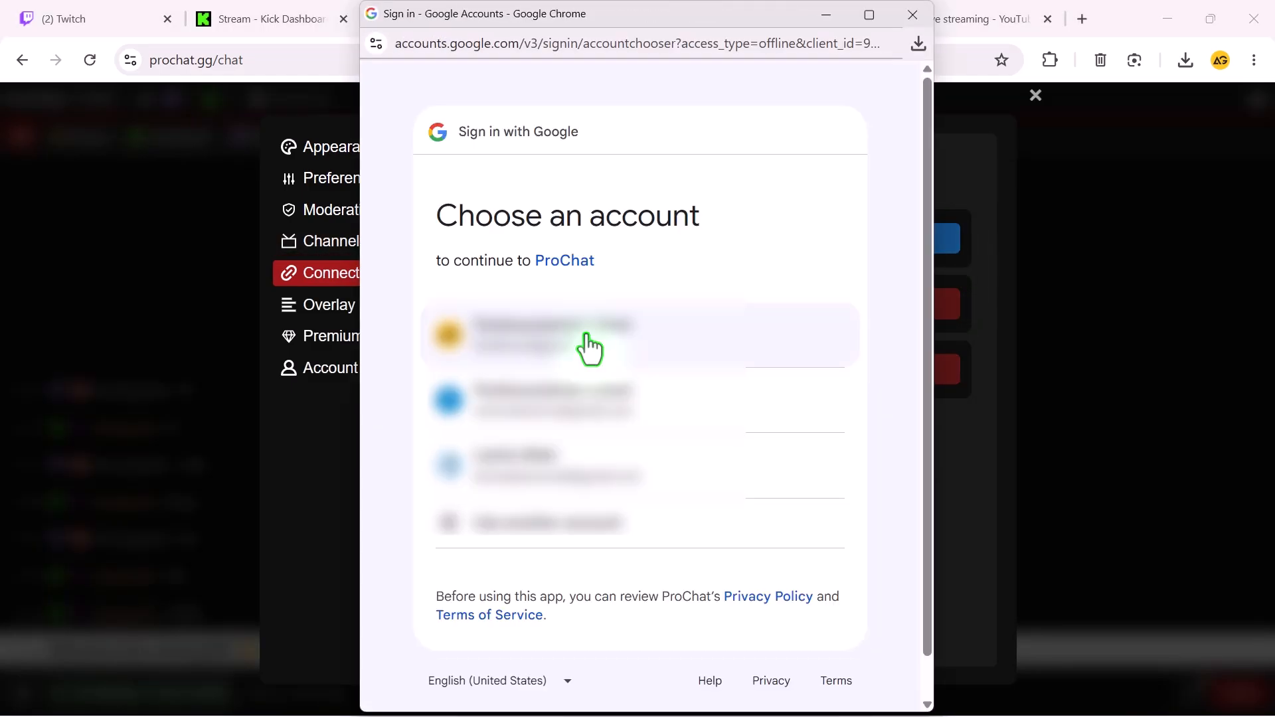
{"action": "left_click", "coordinate": [588, 337]}
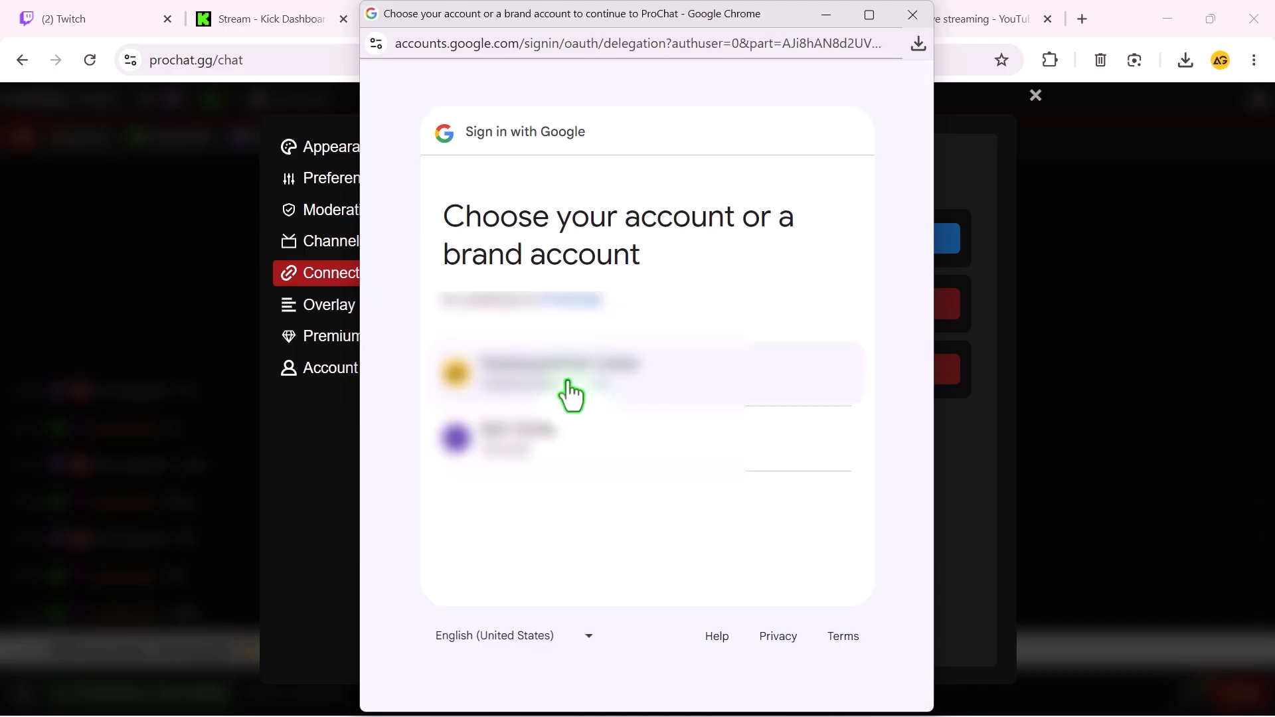
{"action": "left_click", "coordinate": [570, 397]}
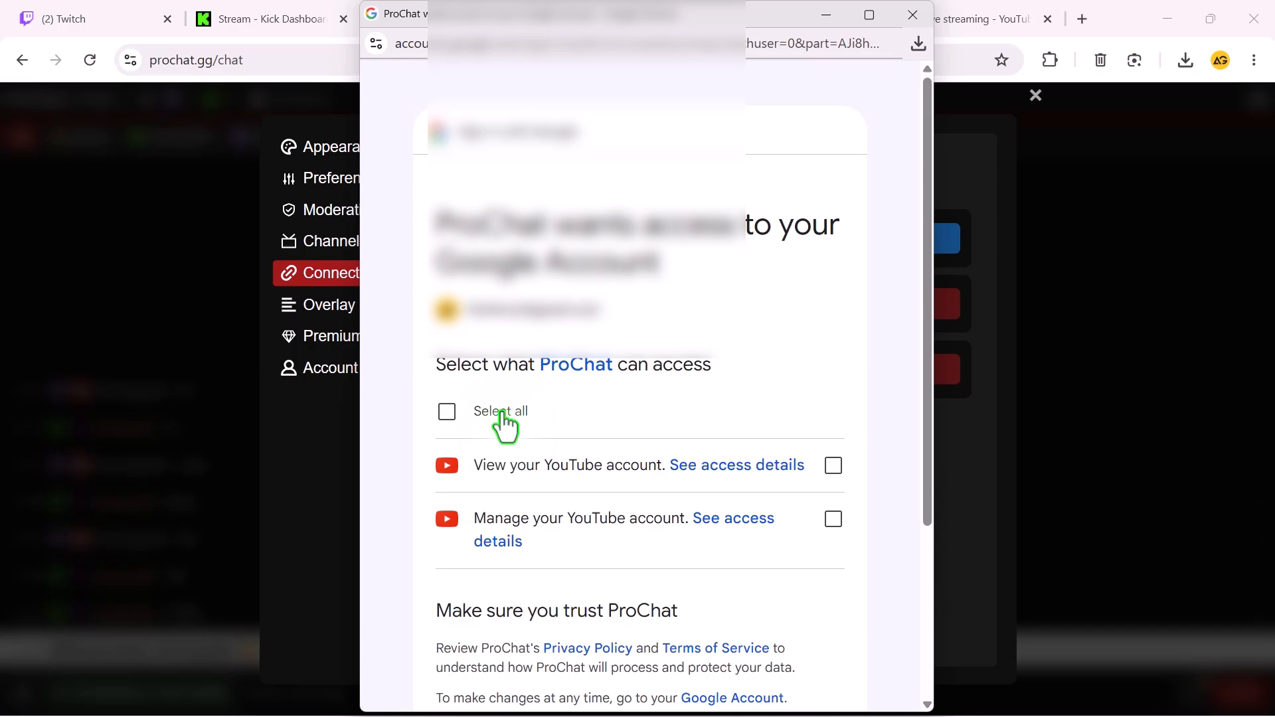
{"action": "left_click", "coordinate": [447, 413]}
{"action": "scroll", "coordinate": [589, 492], "scroll_direction": "down", "scroll_amount": 4}
{"action": "left_click", "coordinate": [730, 566]}
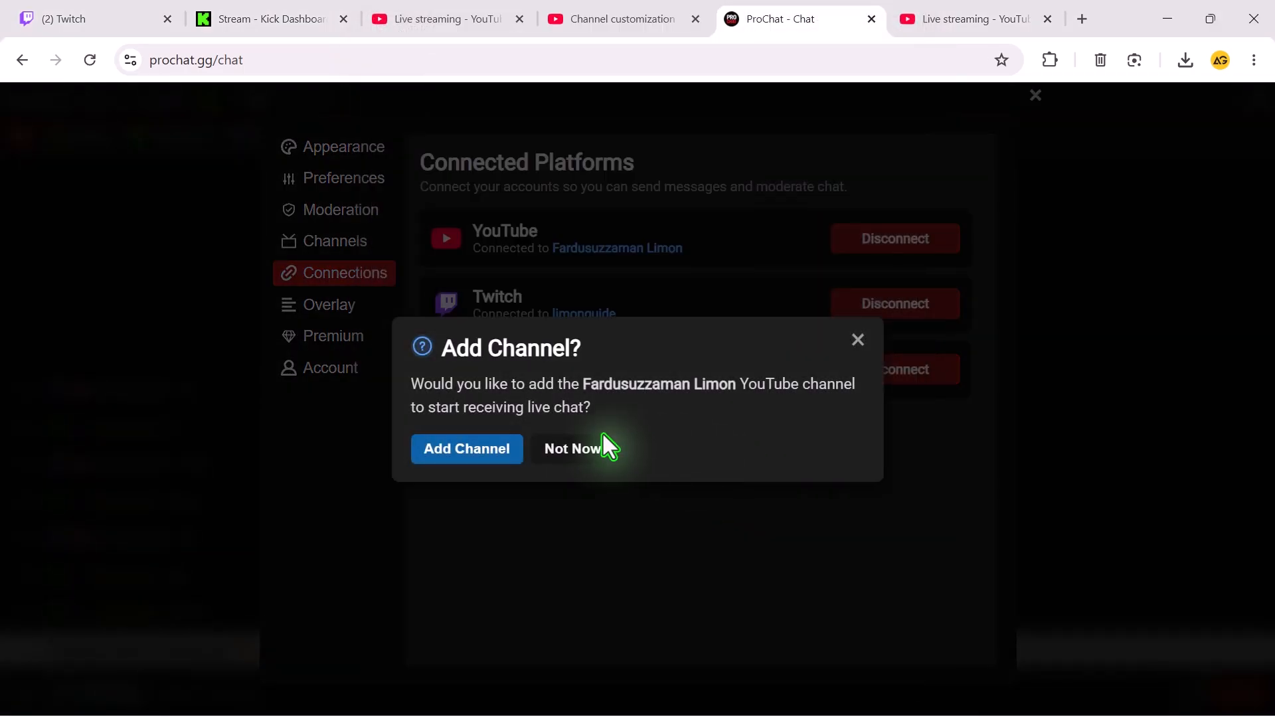
{"action": "left_click", "coordinate": [529, 456]}
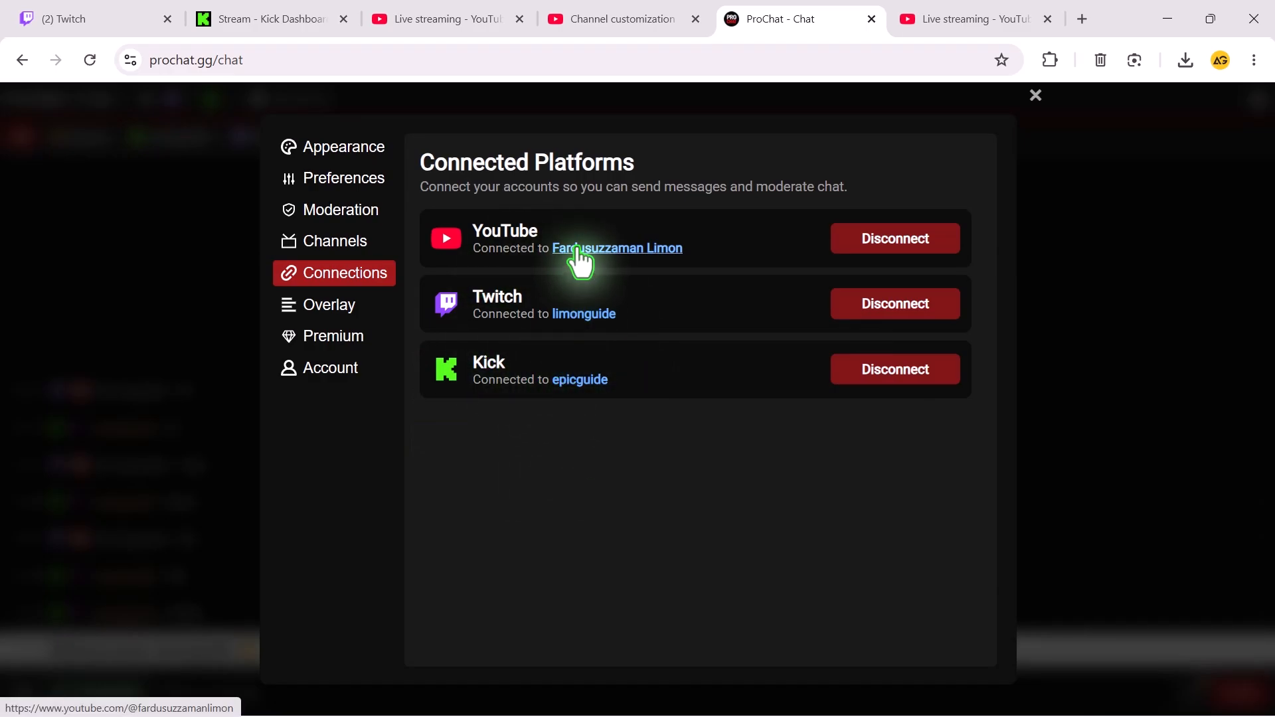
Review the channels set up for receiving live chat messages, and close the settings.
{"action": "left_click", "coordinate": [342, 265]}
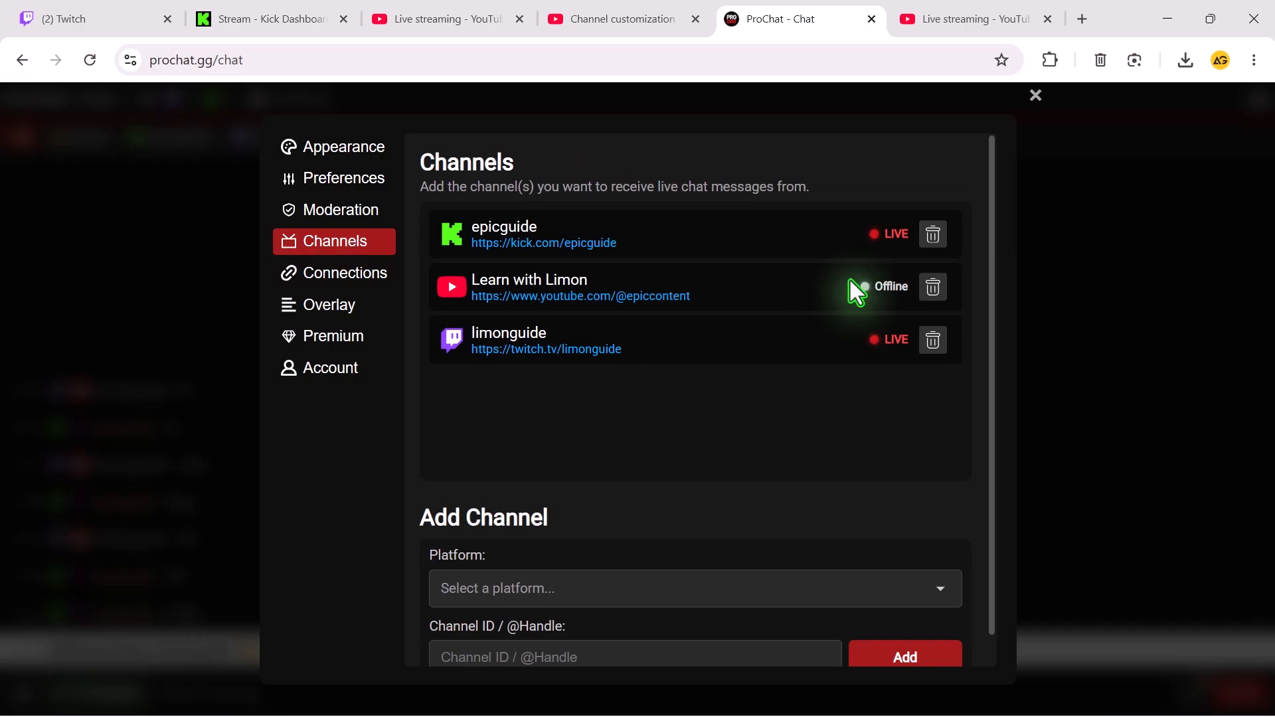
{"action": "scroll", "coordinate": [943, 192], "scroll_direction": "down", "scroll_amount": 1}
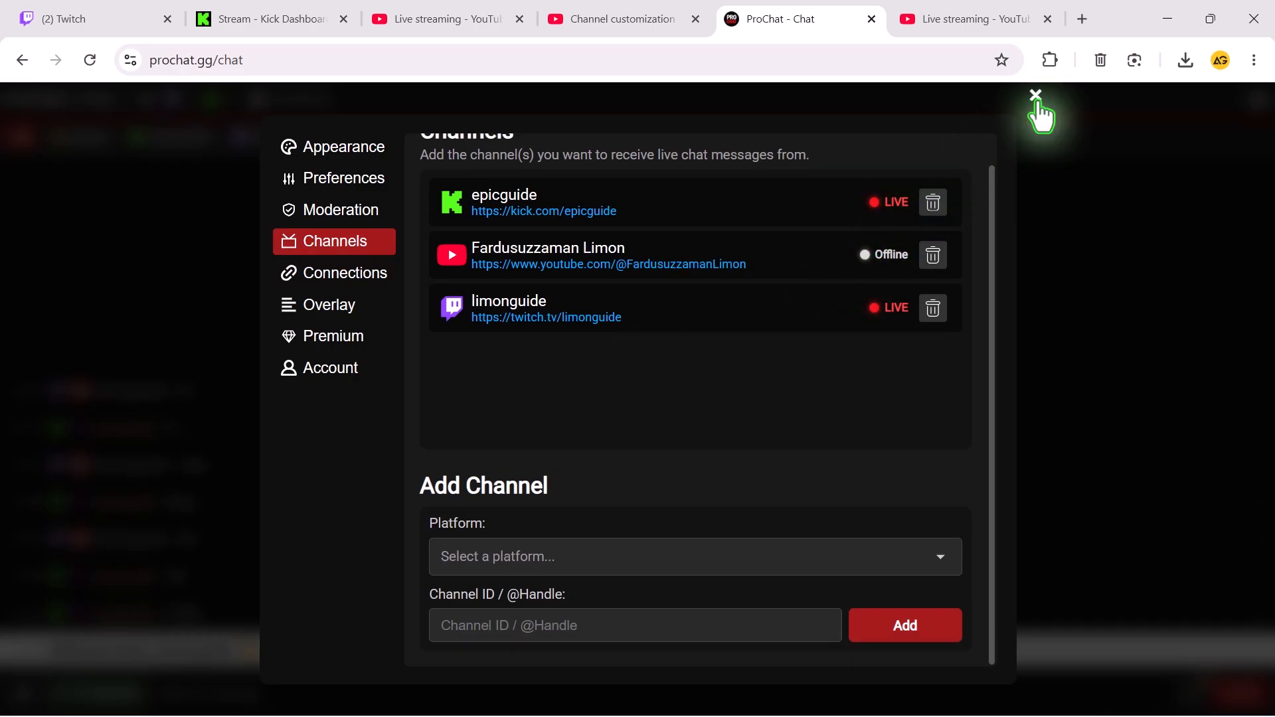
{"action": "left_click", "coordinate": [1036, 95]}
Write "This is test" in the Twitch Stream Manager chat, copy the text and send the message.
{"action": "left_click", "coordinate": [80, 58]}
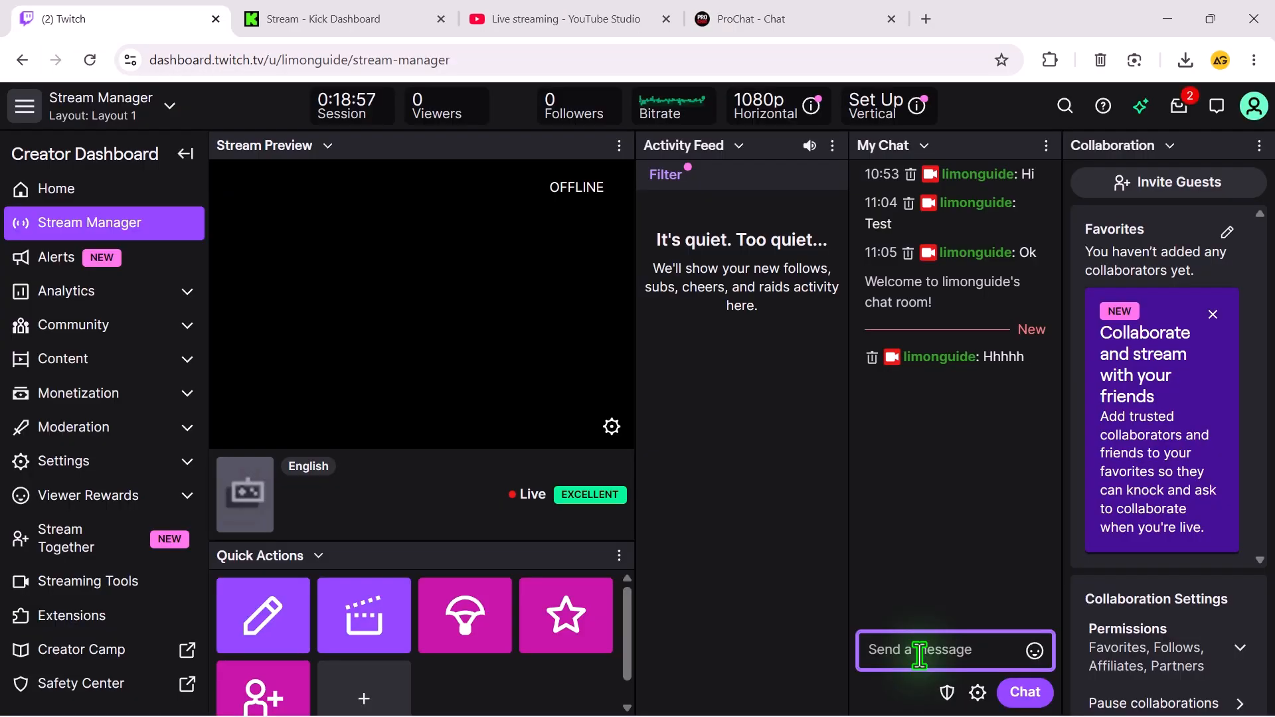
{"action": "type", "text": "This i"}
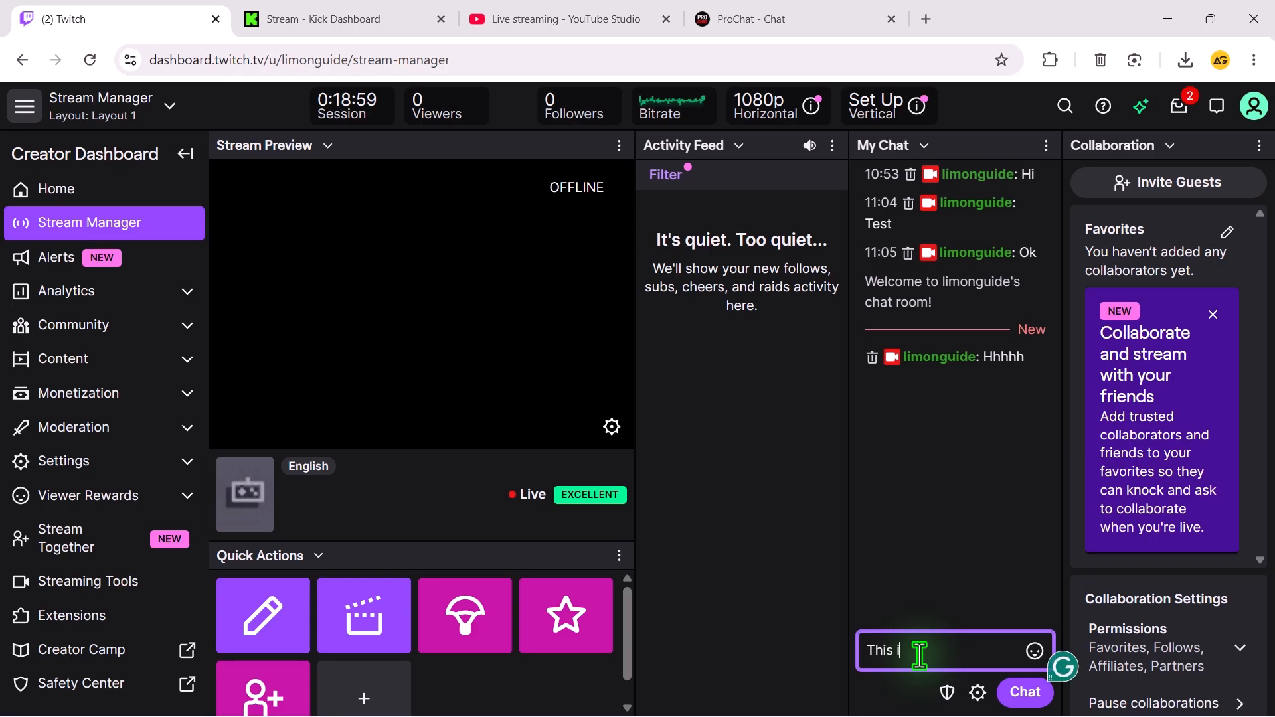
{"action": "type", "text": "s test"}
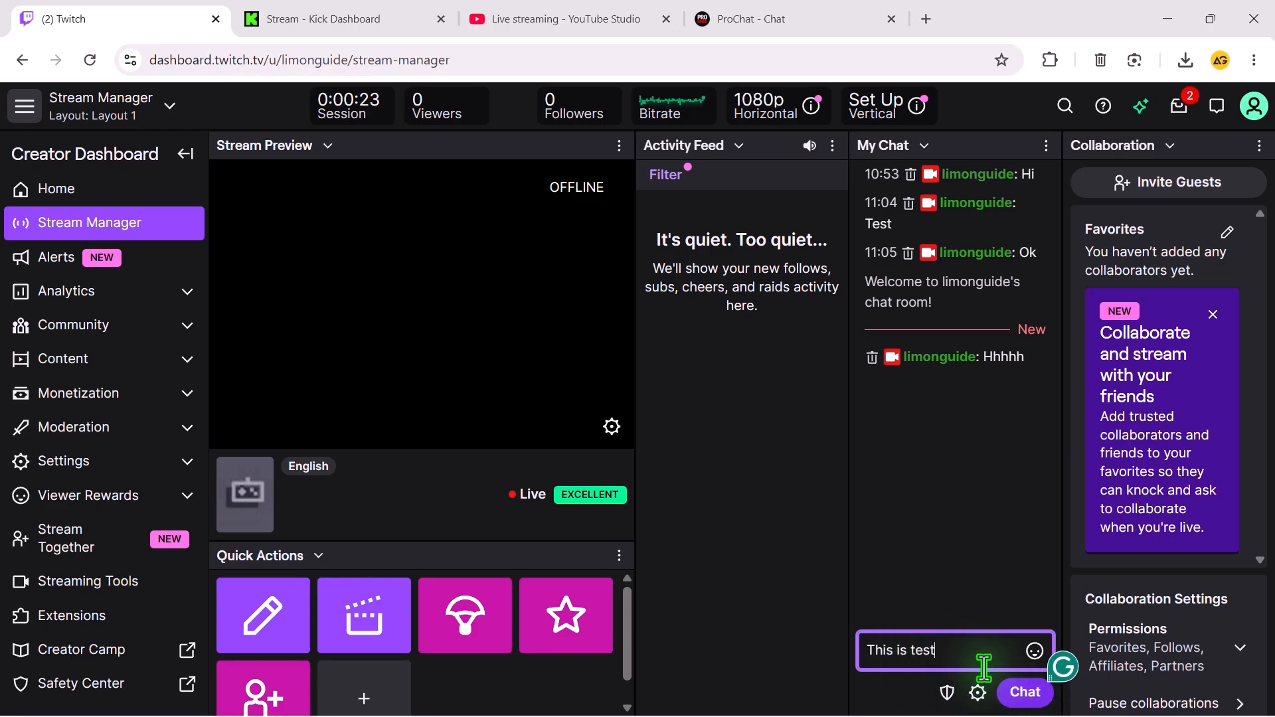
{"action": "key", "text": "ctrl+a"}
{"action": "key", "text": "ctrl+c"}
{"action": "left_click", "coordinate": [1025, 692]}
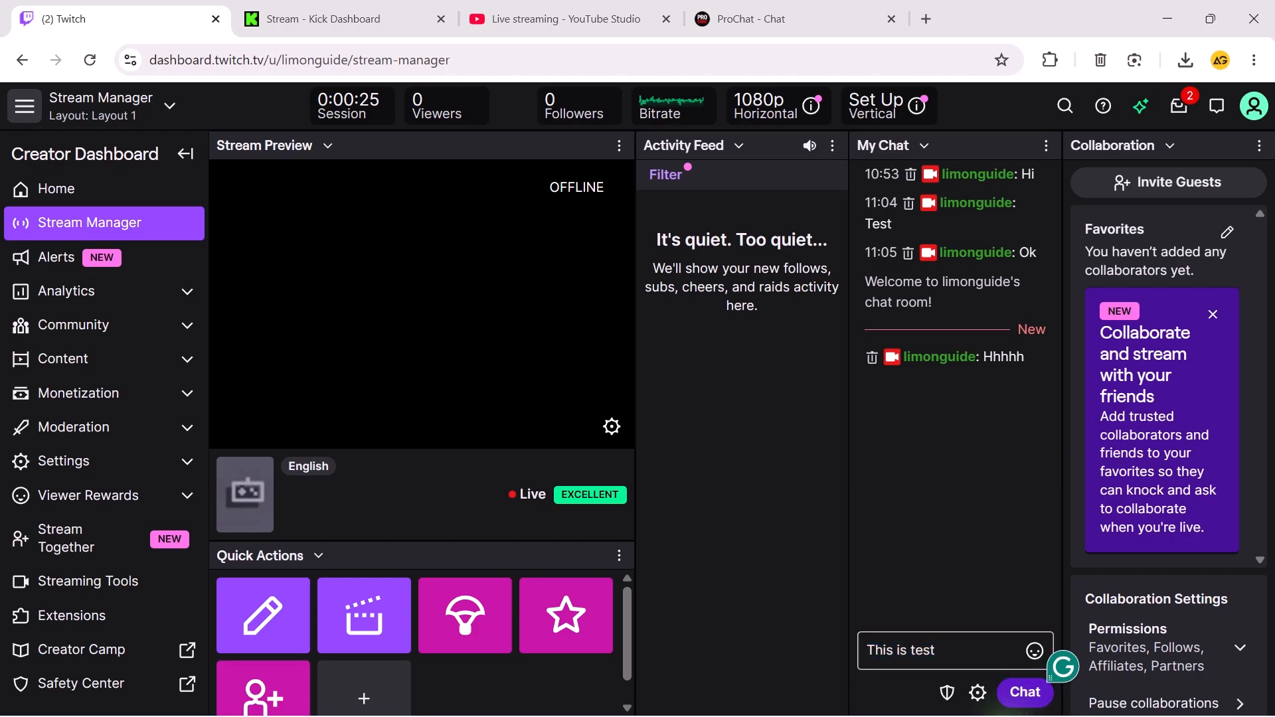
Send the copied message "This is test" in the stream chat of the Kick dashboard.
{"action": "left_click", "coordinate": [381, 11]}
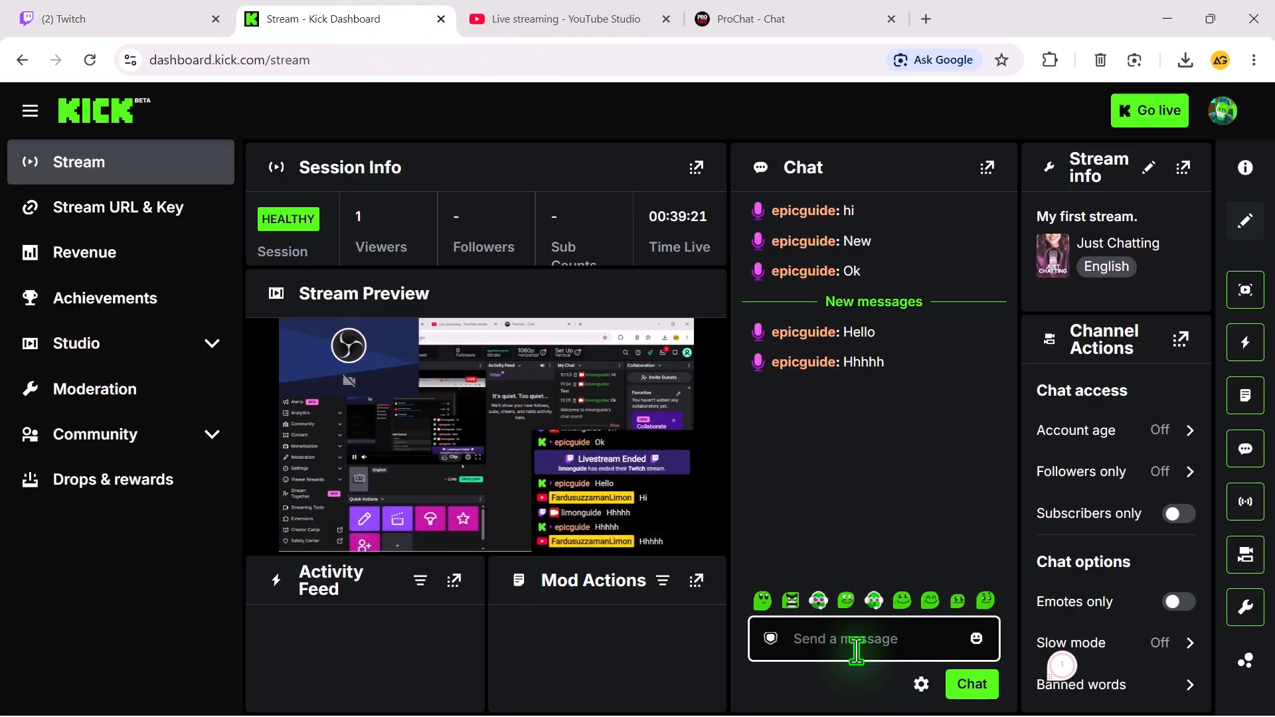
{"action": "key", "text": "ctrl+v"}
{"action": "left_click", "coordinate": [968, 687]}
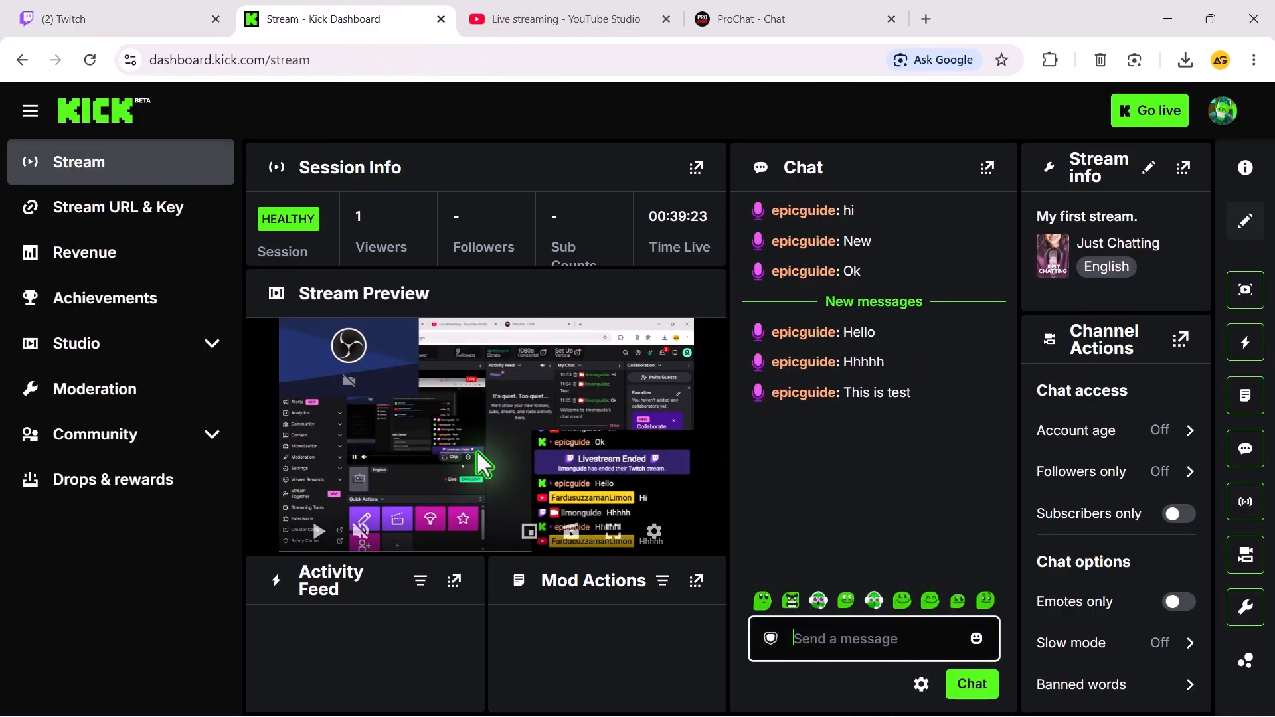
Send the copied message "This is test" in the live chat of the YouTube Studio stream.
{"action": "left_click", "coordinate": [564, 17]}
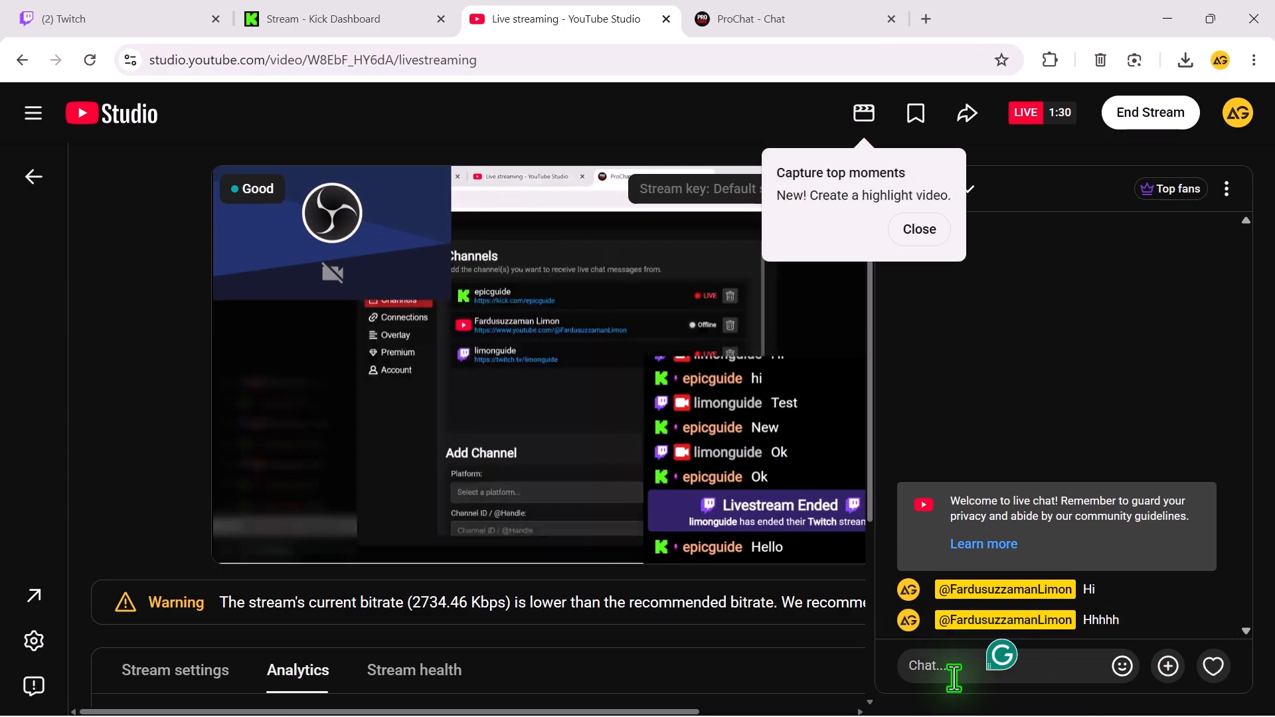
{"action": "left_click", "coordinate": [956, 668]}
{"action": "key", "text": "ctrl+v"}
{"action": "left_click", "coordinate": [1211, 664]}
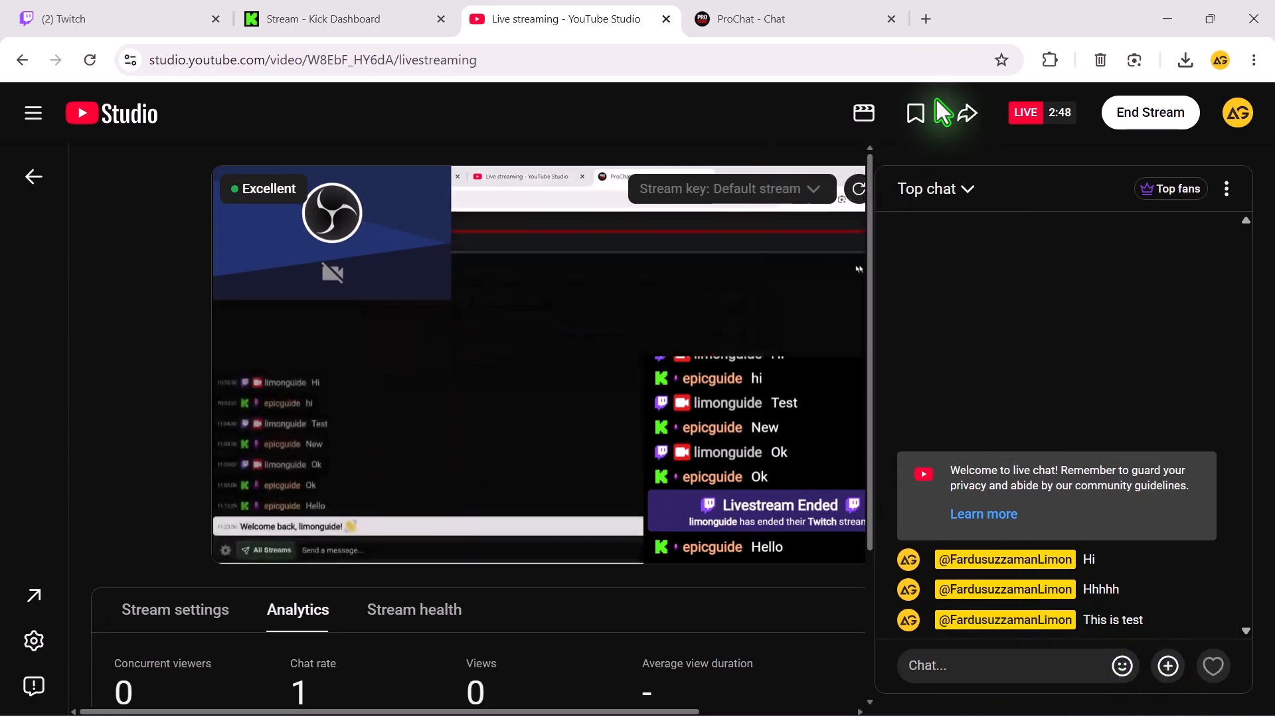
Send the message "Great" from ProChat to all streams and look over the combined chat.
{"action": "left_click", "coordinate": [764, 16]}
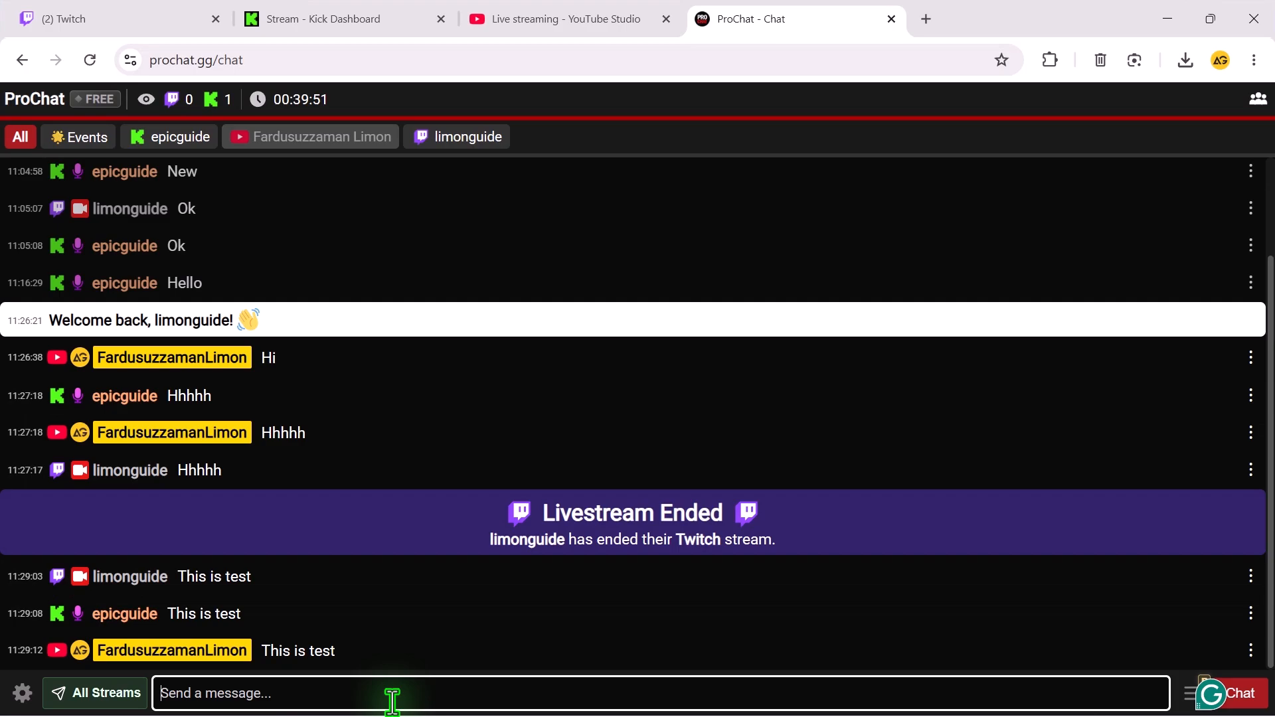
{"action": "type", "text": "Great"}
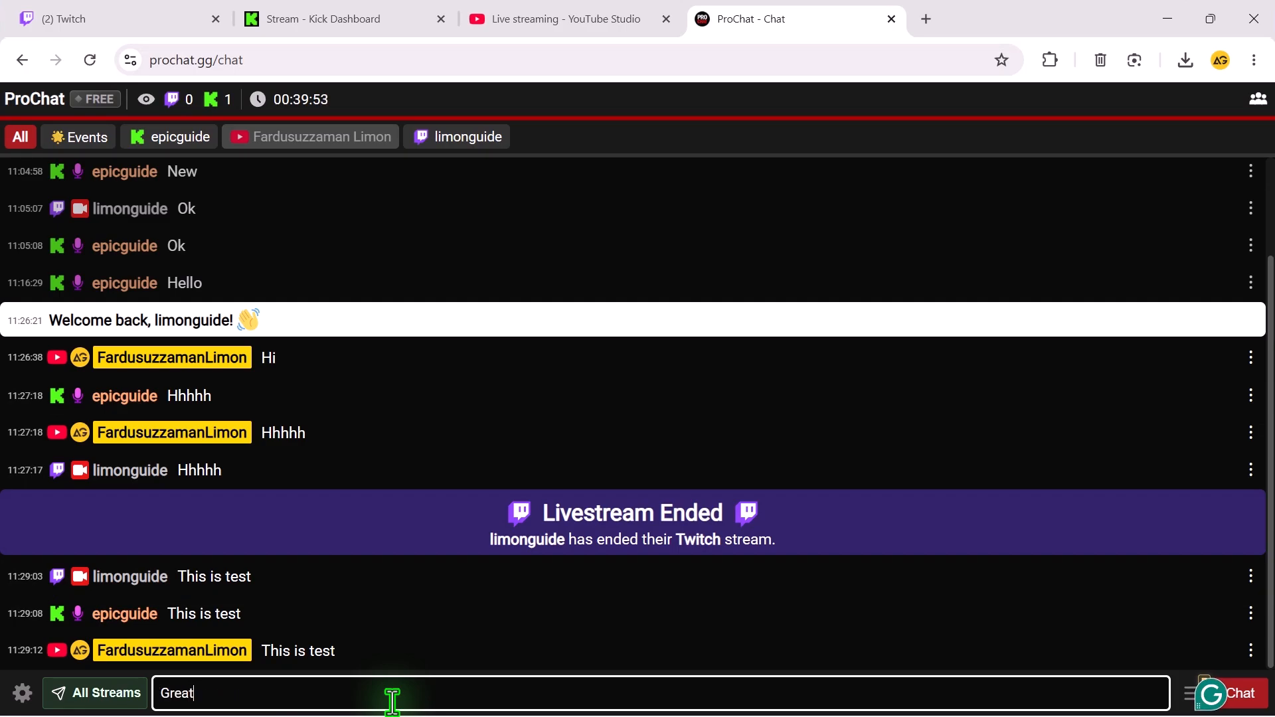
{"action": "key", "text": "Return"}
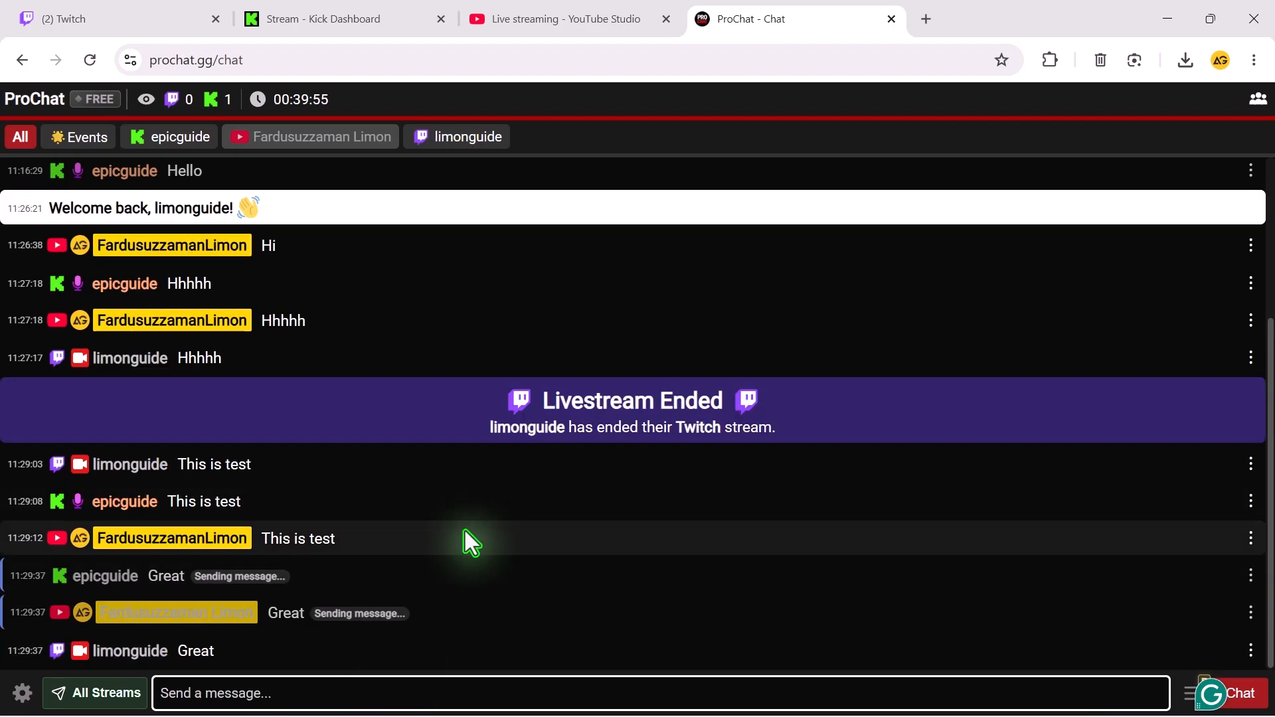
{"action": "scroll", "coordinate": [171, 664], "scroll_direction": "up", "scroll_amount": 1}
{"action": "scroll", "coordinate": [200, 604], "scroll_direction": "down", "scroll_amount": 1}
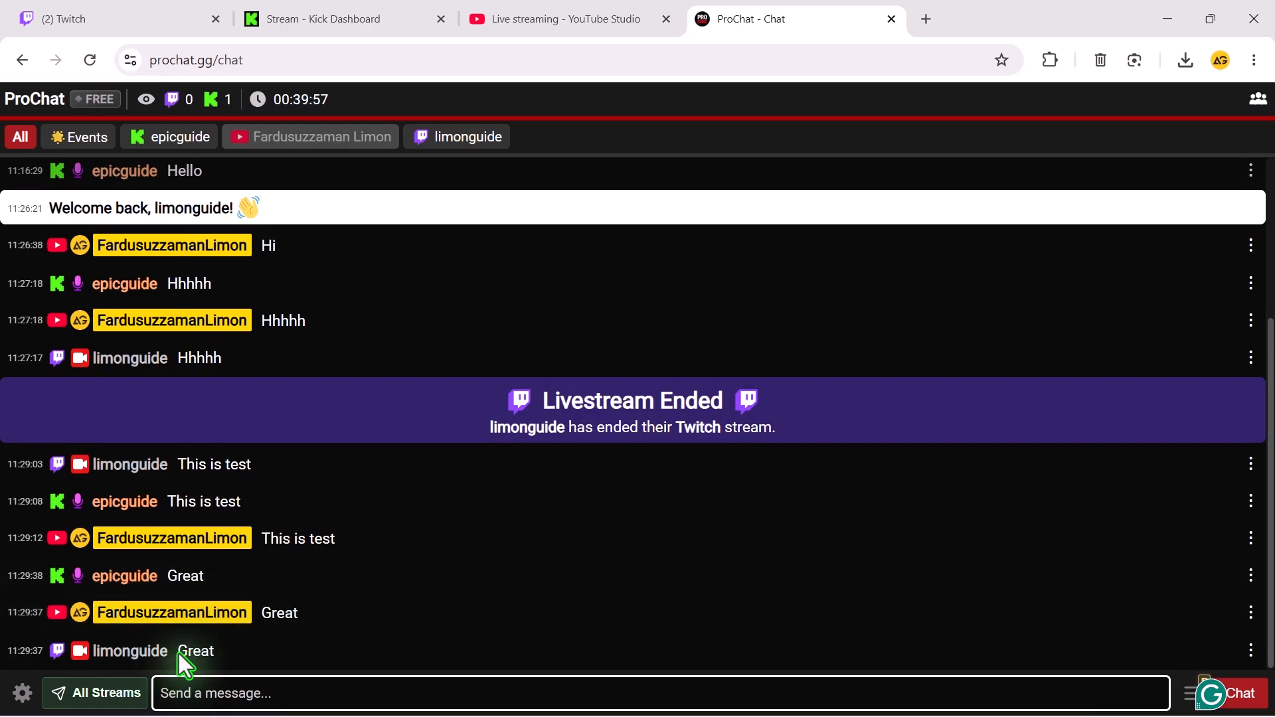
Switch to OBS and start the YouTube and Kick outputs in Aitum Multistream.
{"action": "left_click", "coordinate": [1168, 18]}
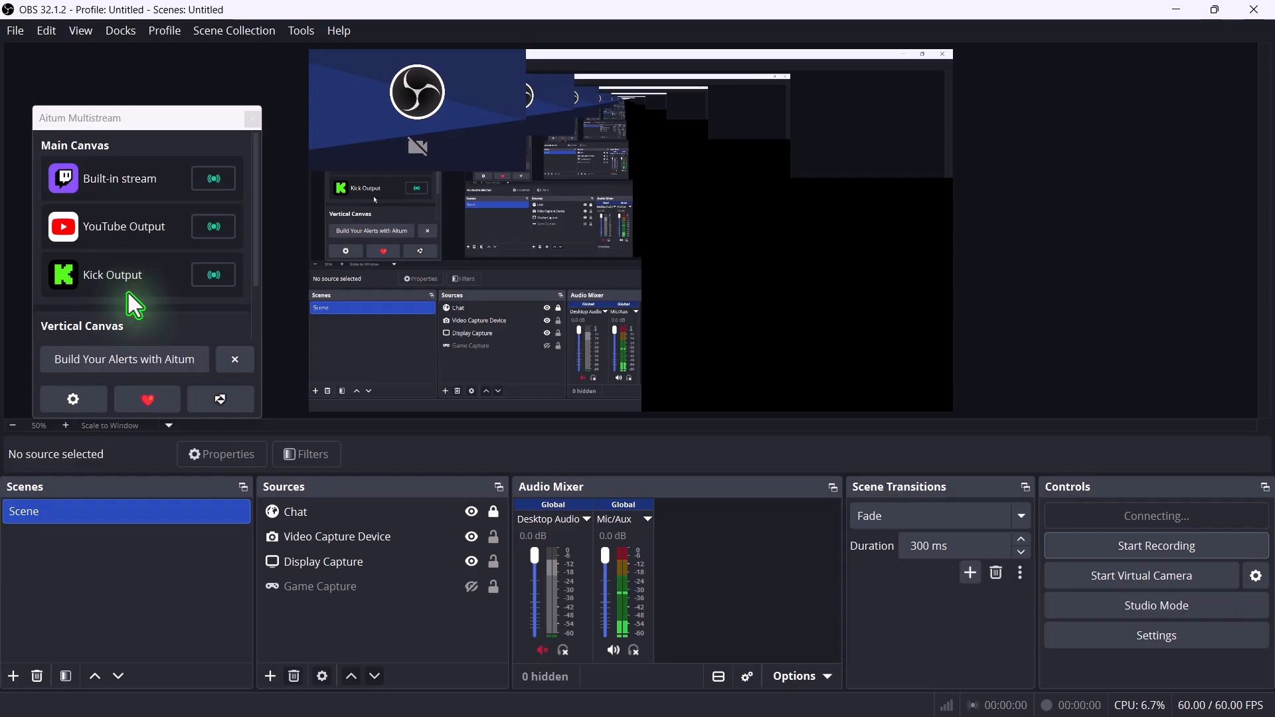
{"action": "left_click", "coordinate": [214, 230]}
{"action": "left_click", "coordinate": [216, 277]}
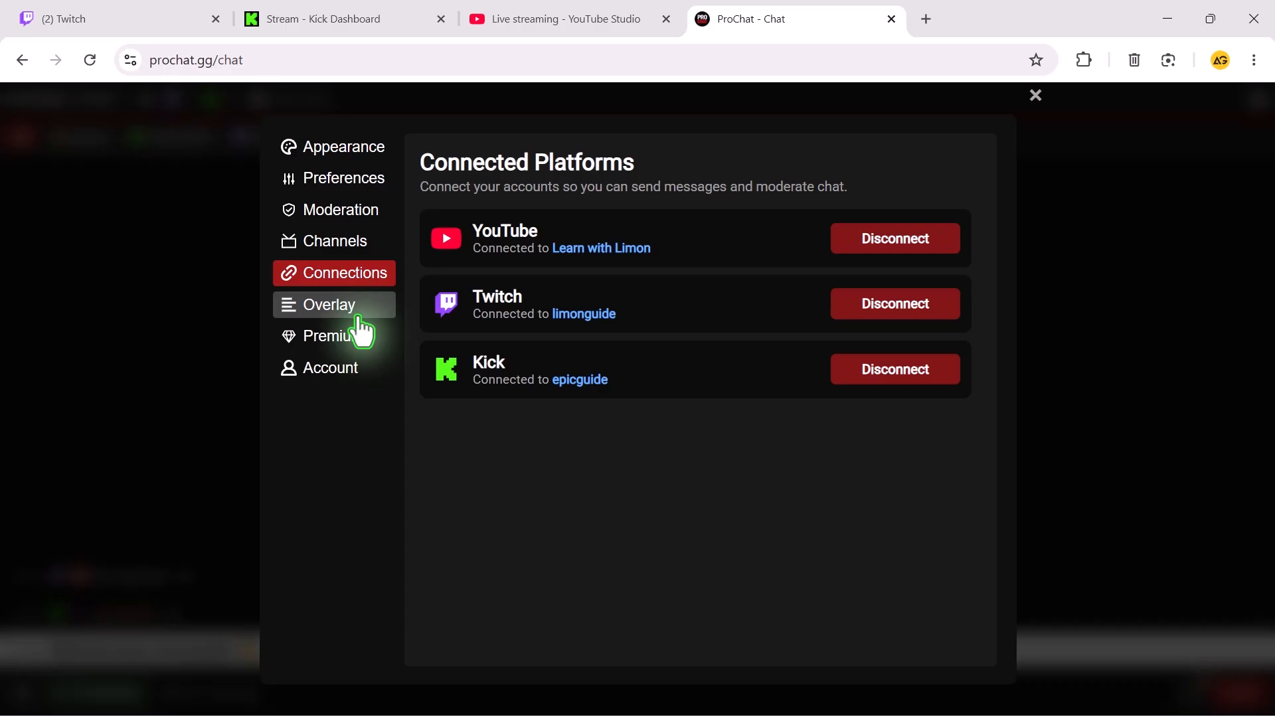
Copy the chat overlay URL from ProChat's overlay settings, accepting the notice to keep it private.
{"action": "left_click", "coordinate": [358, 317]}
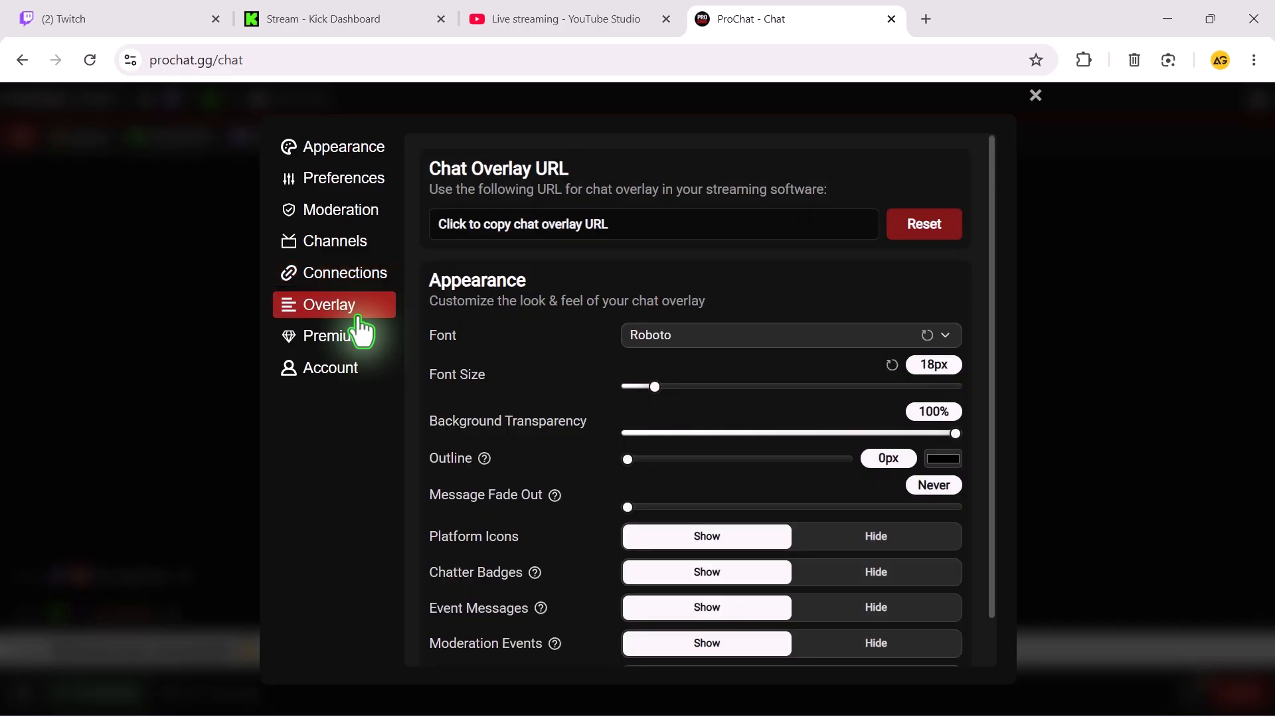
{"action": "left_click", "coordinate": [532, 240]}
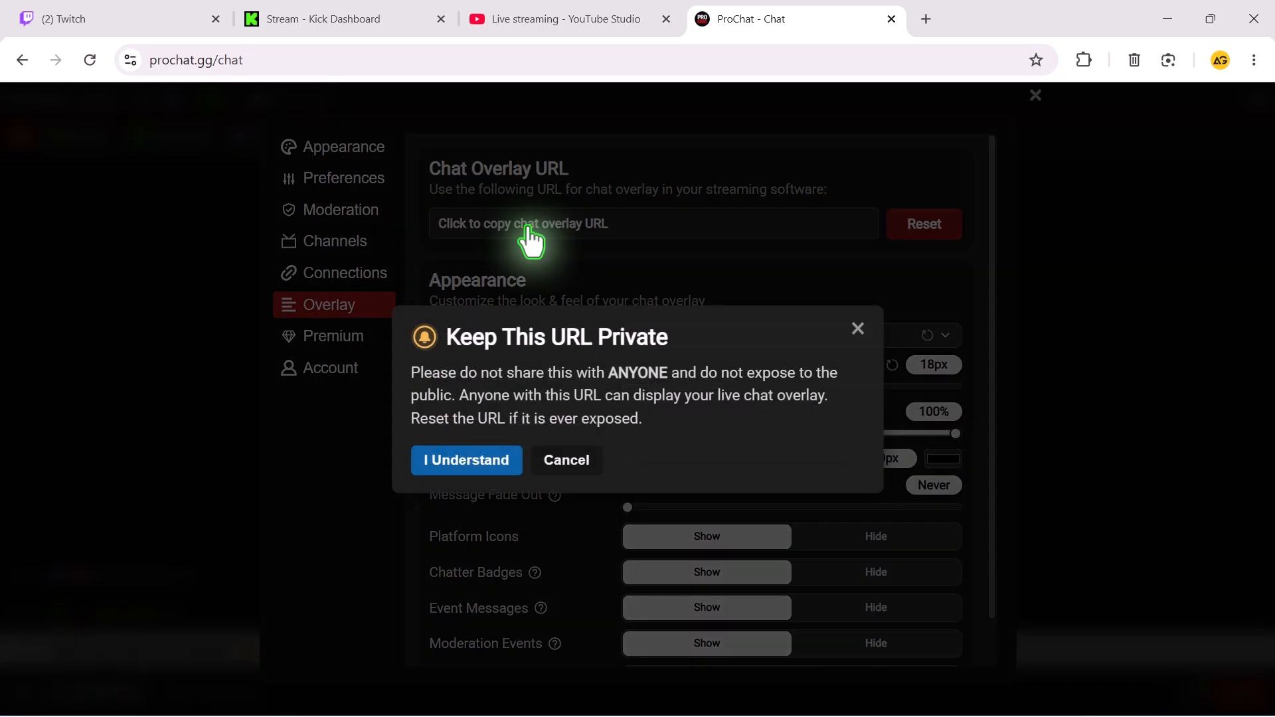
{"action": "left_click", "coordinate": [453, 462]}
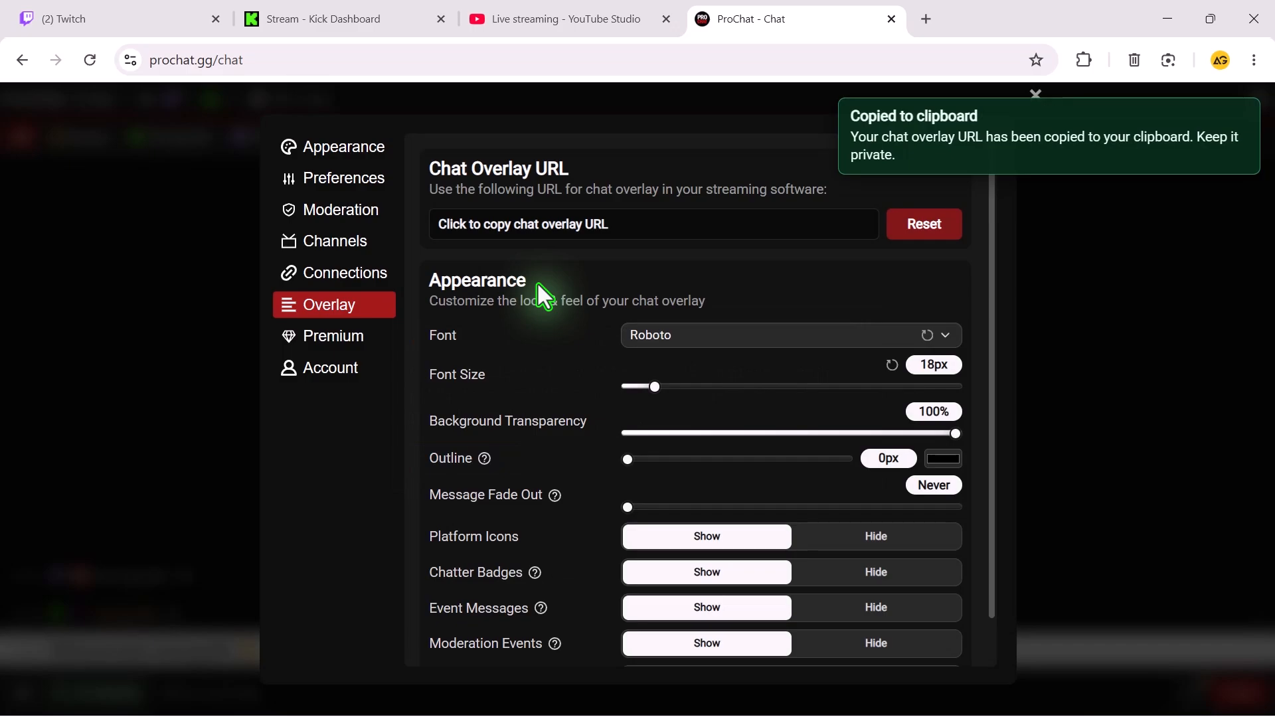
Switch to OBS and add a new Browser source named "Chat" to the scene.
{"action": "key", "text": "alt+Tab"}
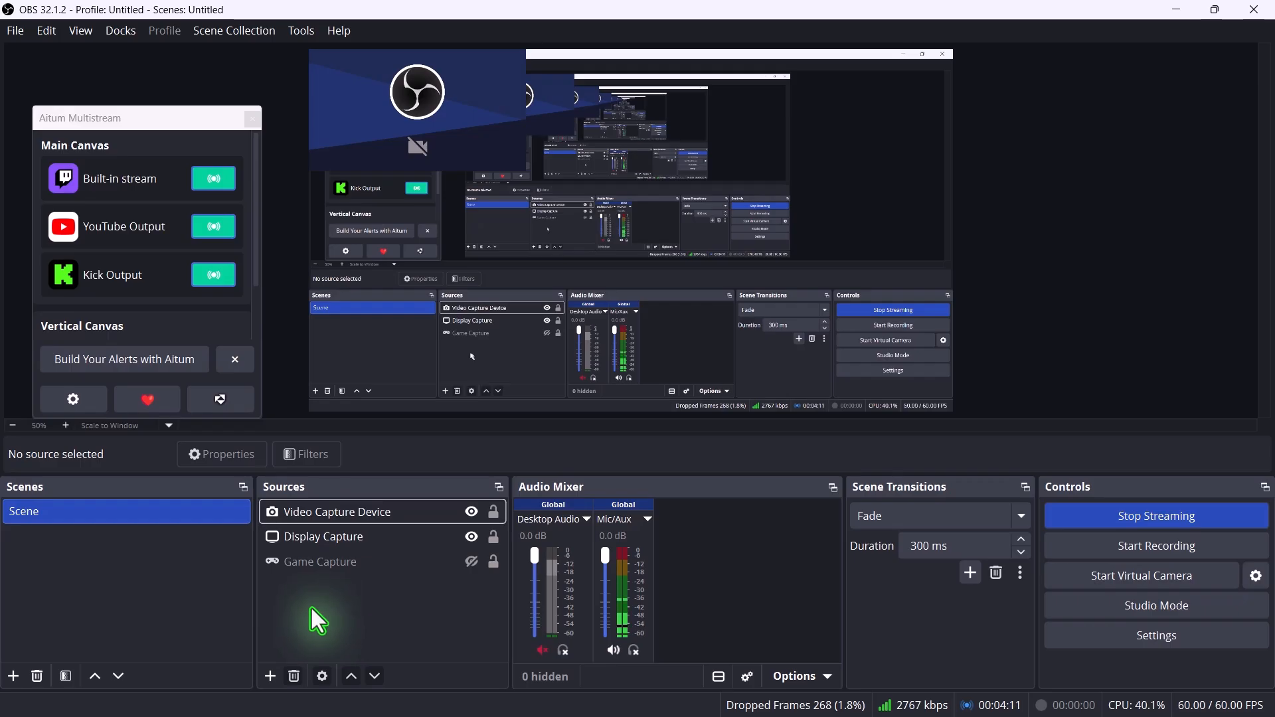
{"action": "left_click", "coordinate": [270, 676]}
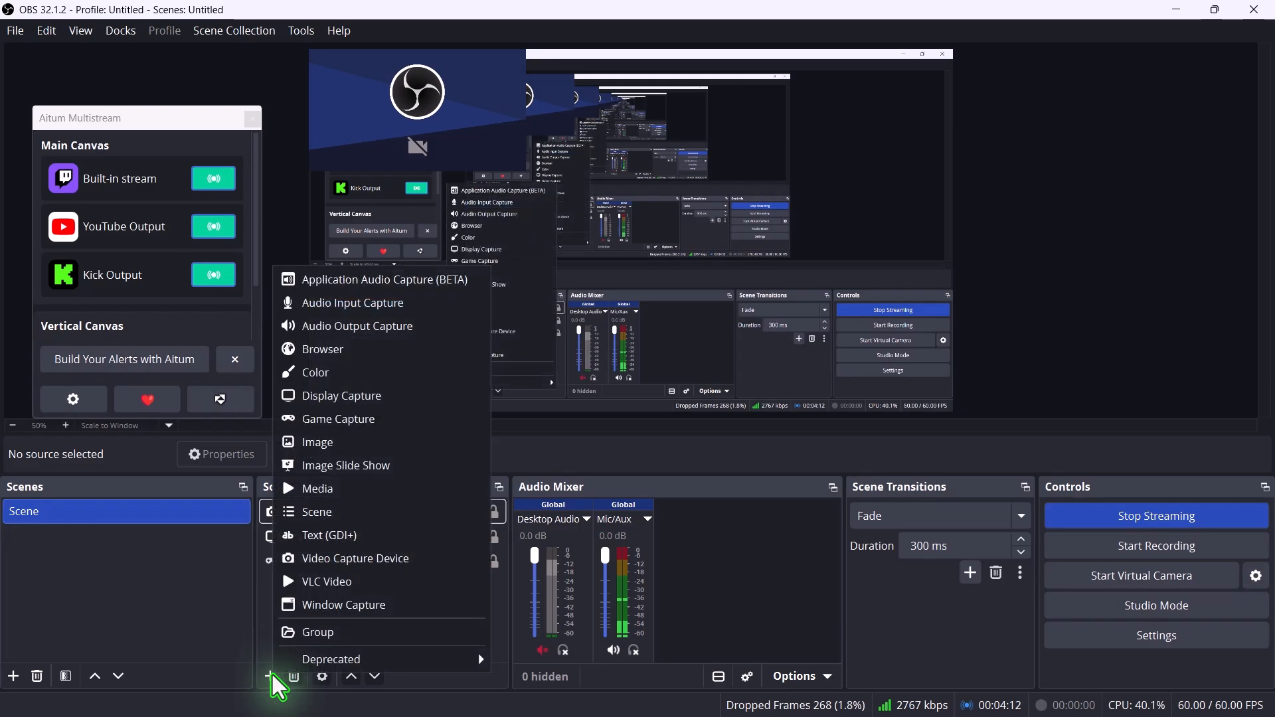
{"action": "left_click", "coordinate": [323, 349]}
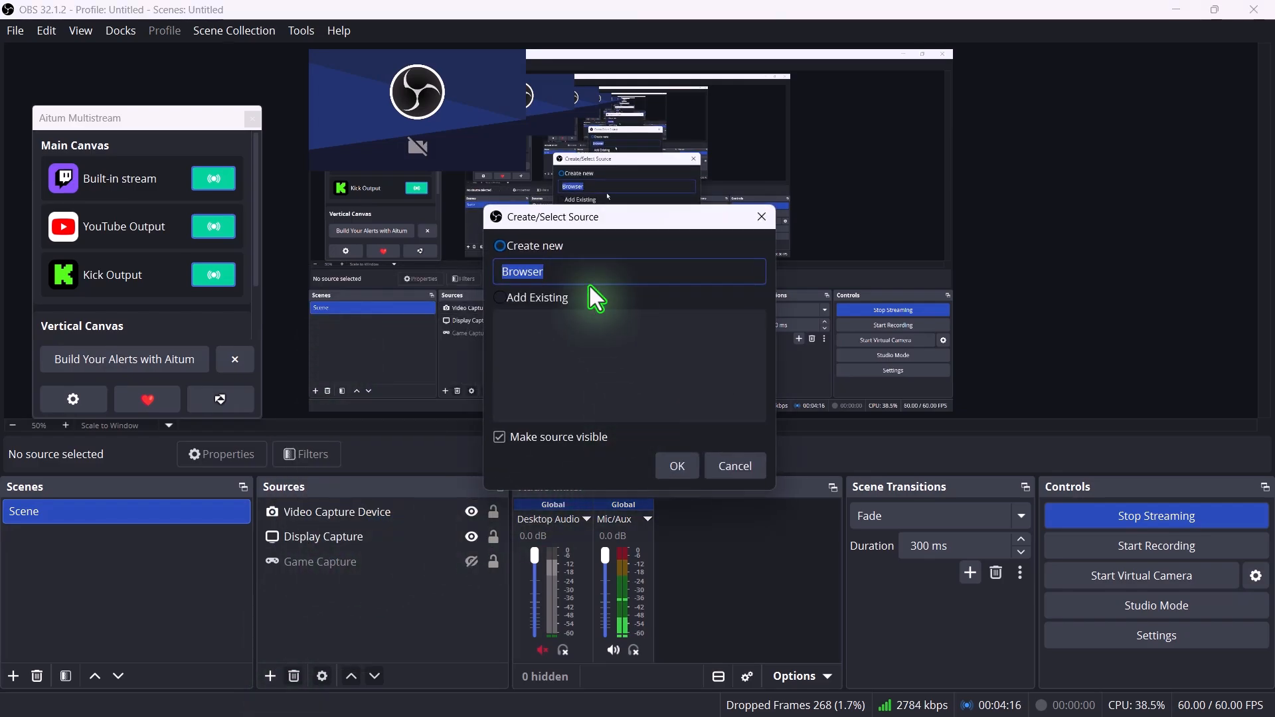
{"action": "type", "text": "Chat"}
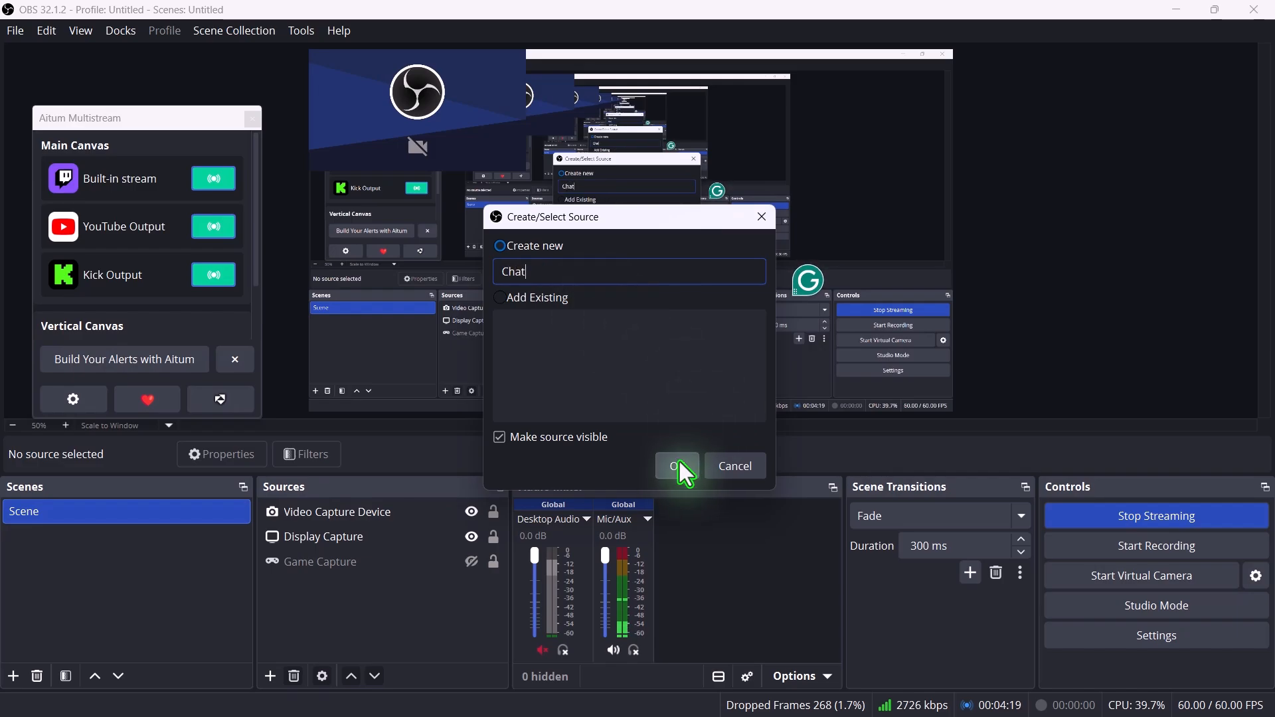
{"action": "left_click", "coordinate": [680, 465]}
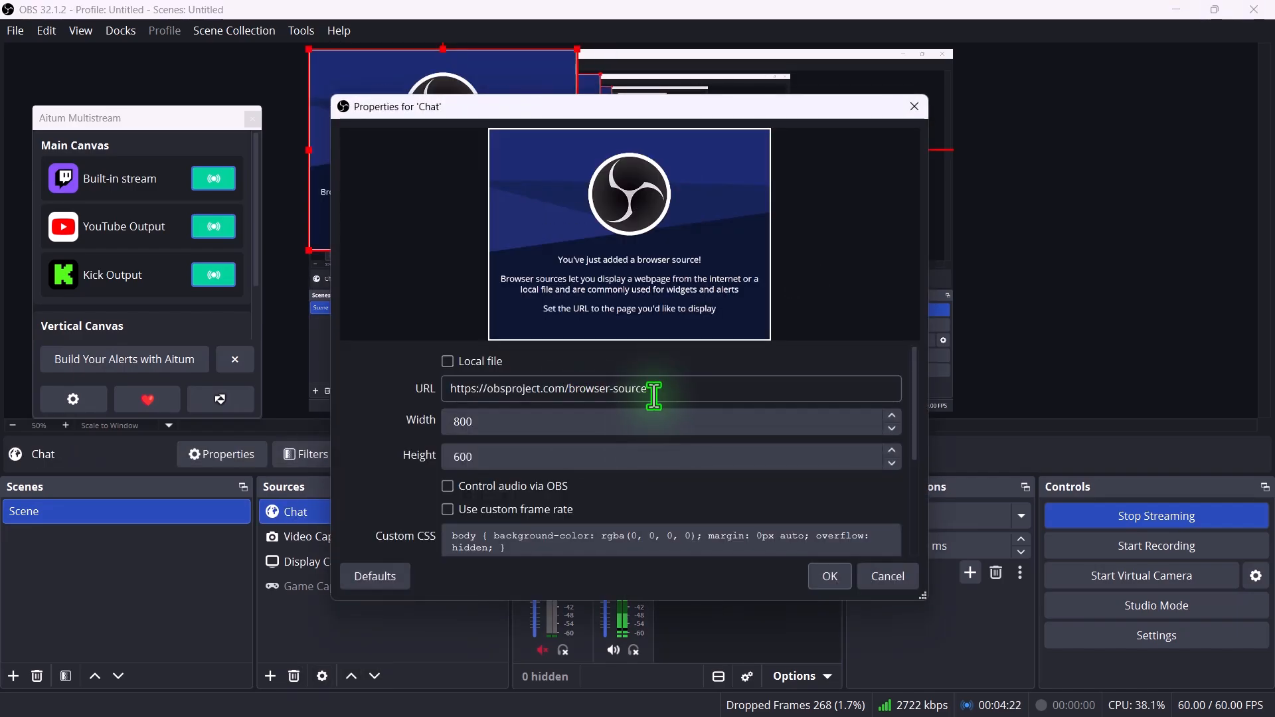
Replace the default URL of the Chat browser source with the copied private overlay URL and accept the properties.
{"action": "left_click_drag", "start_coordinate": [655, 395], "coordinate": [444, 388]}
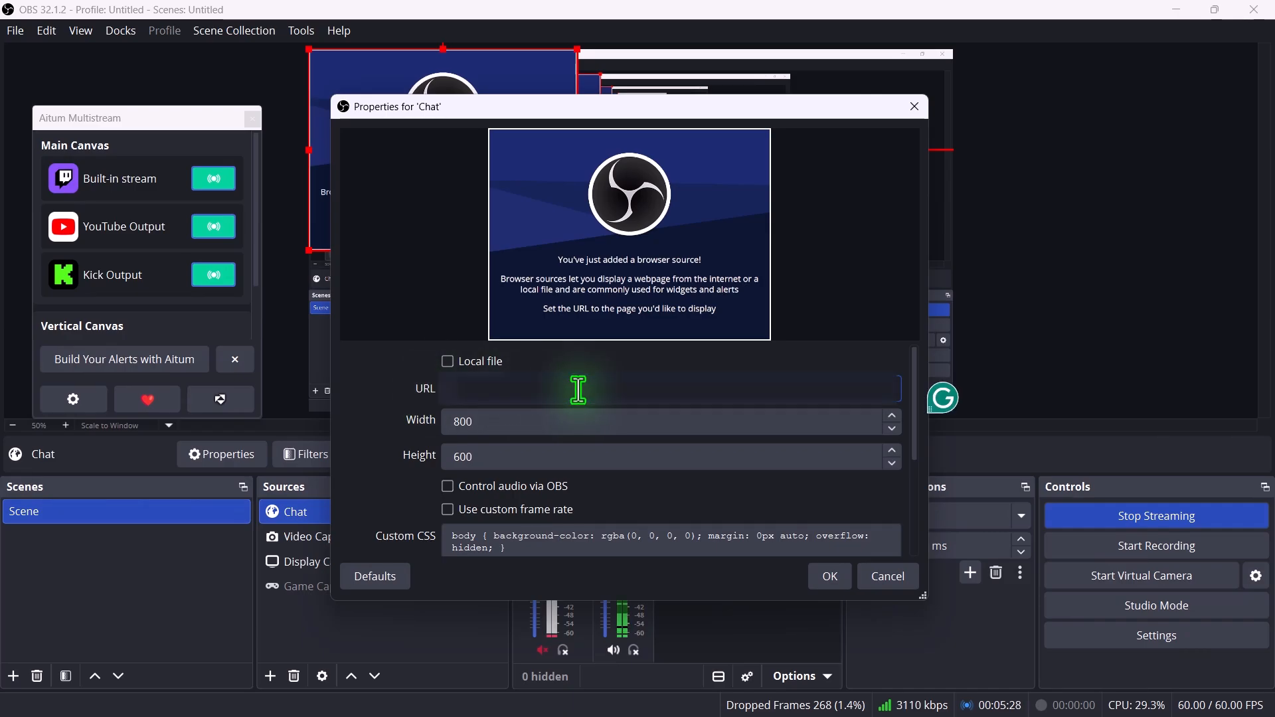
{"action": "key", "text": "ctrl+v"}
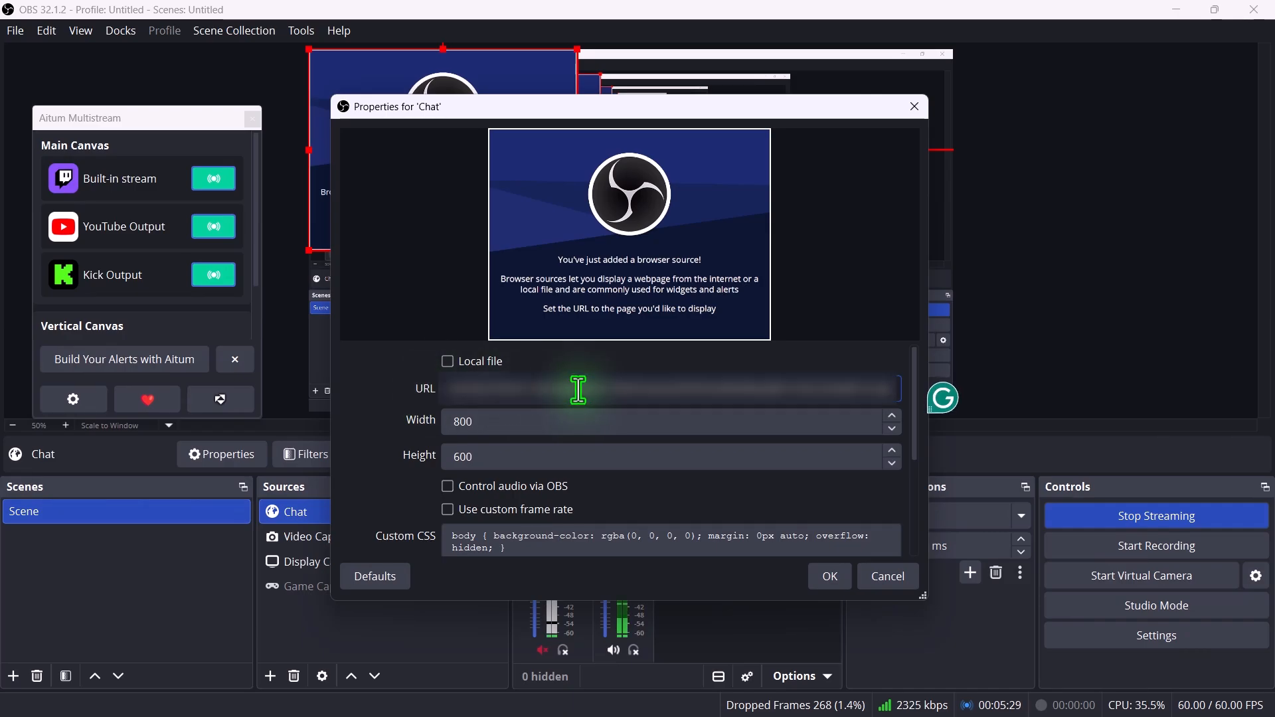
{"action": "left_click", "coordinate": [827, 576]}
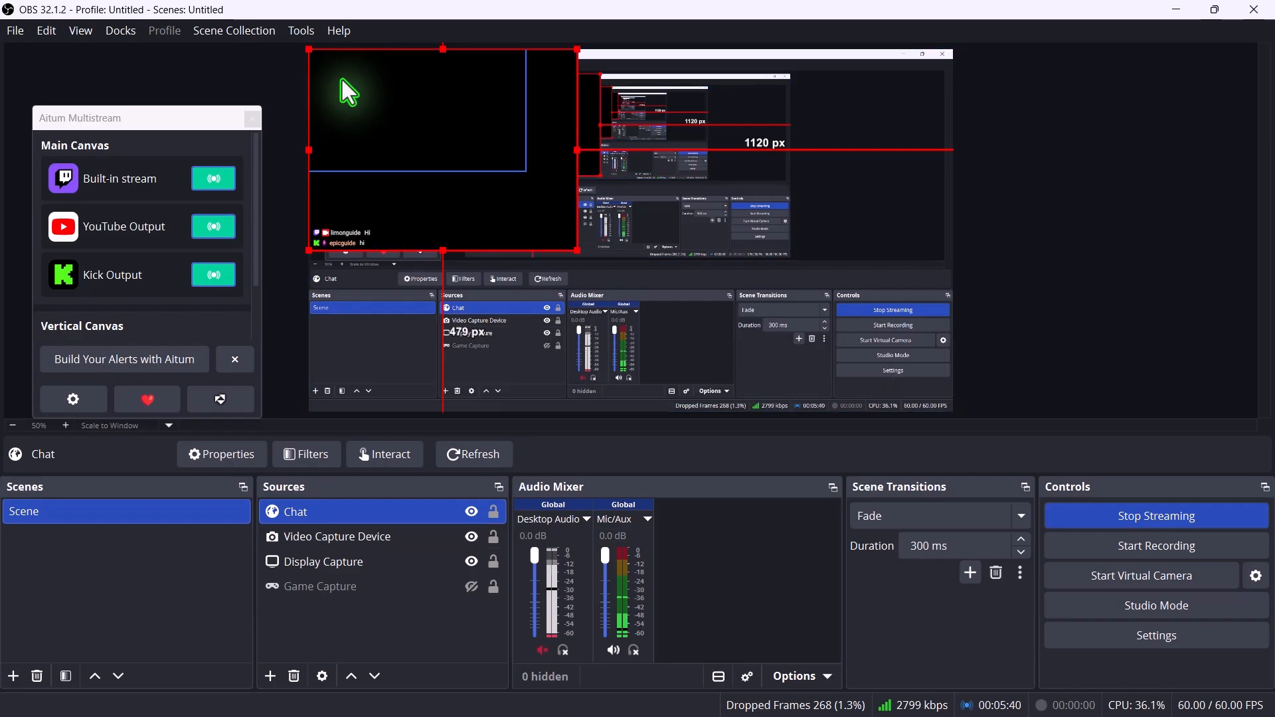
Place the Chat source in the lower-right corner of the canvas and extend its left edge outward.
{"action": "left_click_drag", "start_coordinate": [347, 91], "coordinate": [671, 78]}
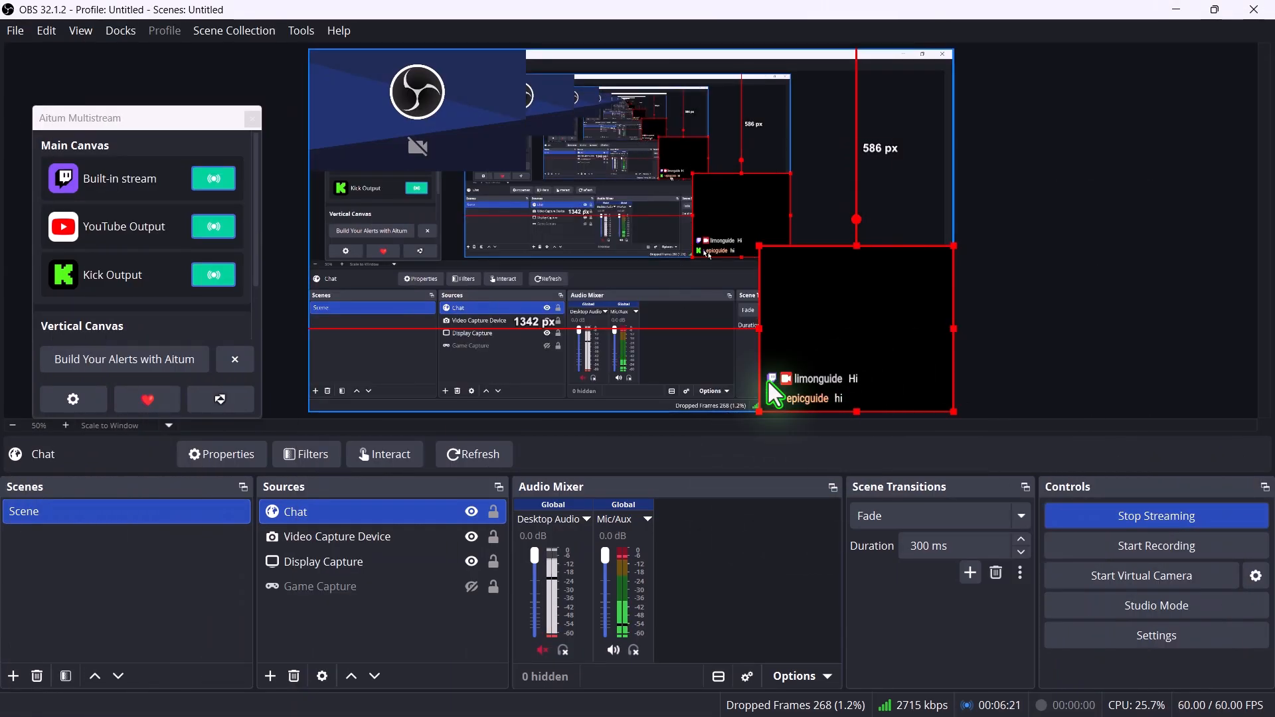
{"action": "left_click_drag", "start_coordinate": [757, 328], "coordinate": [703, 319]}
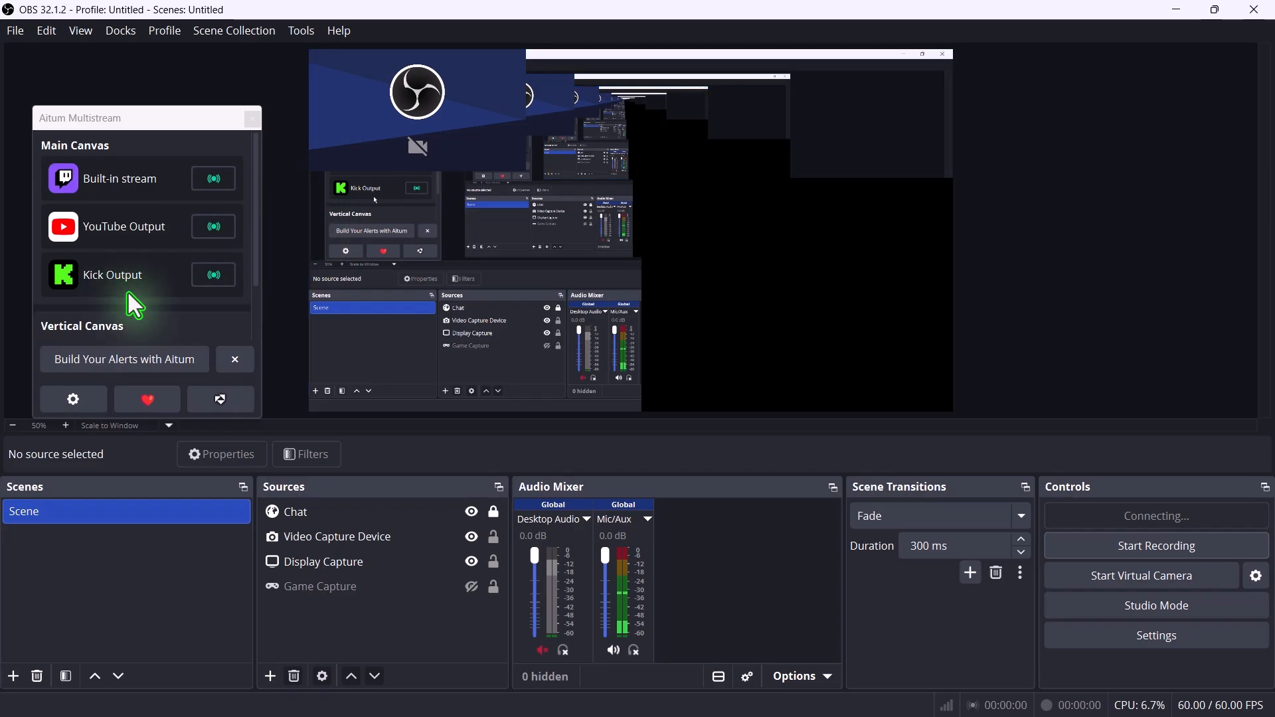
Start the YouTube and Kick outputs in Aitum Multistream again and minimize OBS.
{"action": "left_click", "coordinate": [203, 230]}
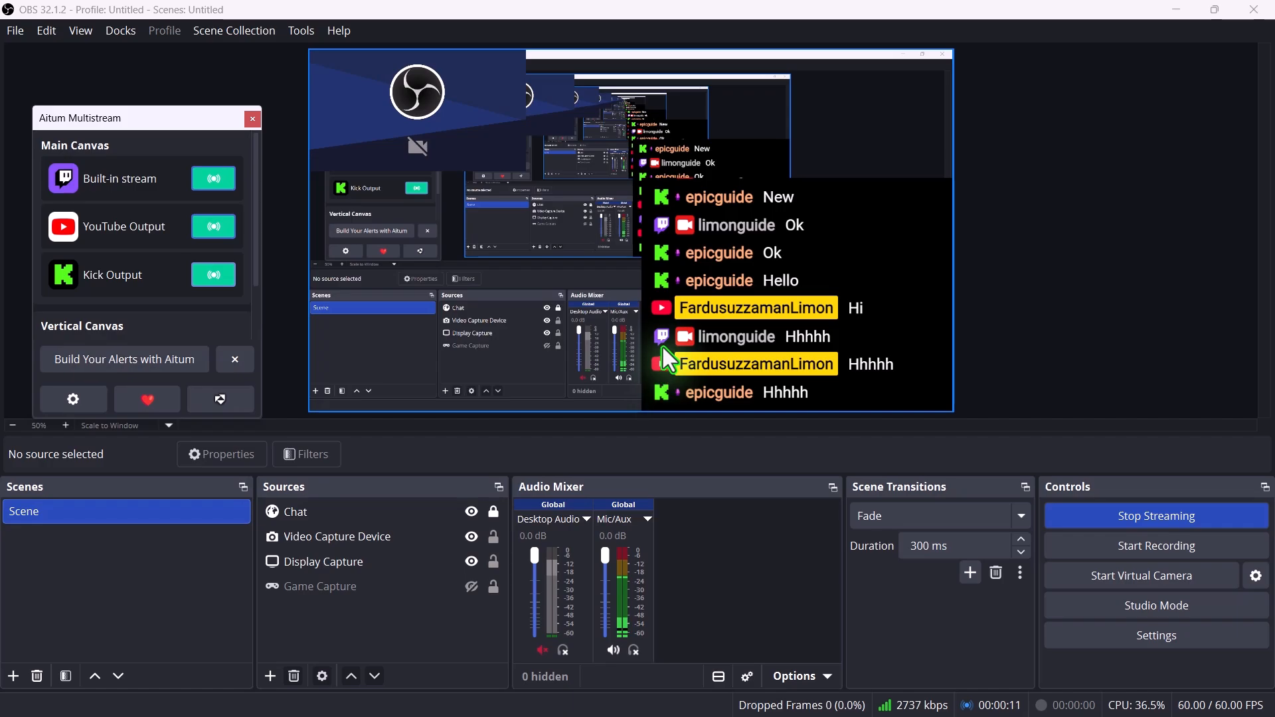
{"action": "left_click", "coordinate": [1180, 19]}
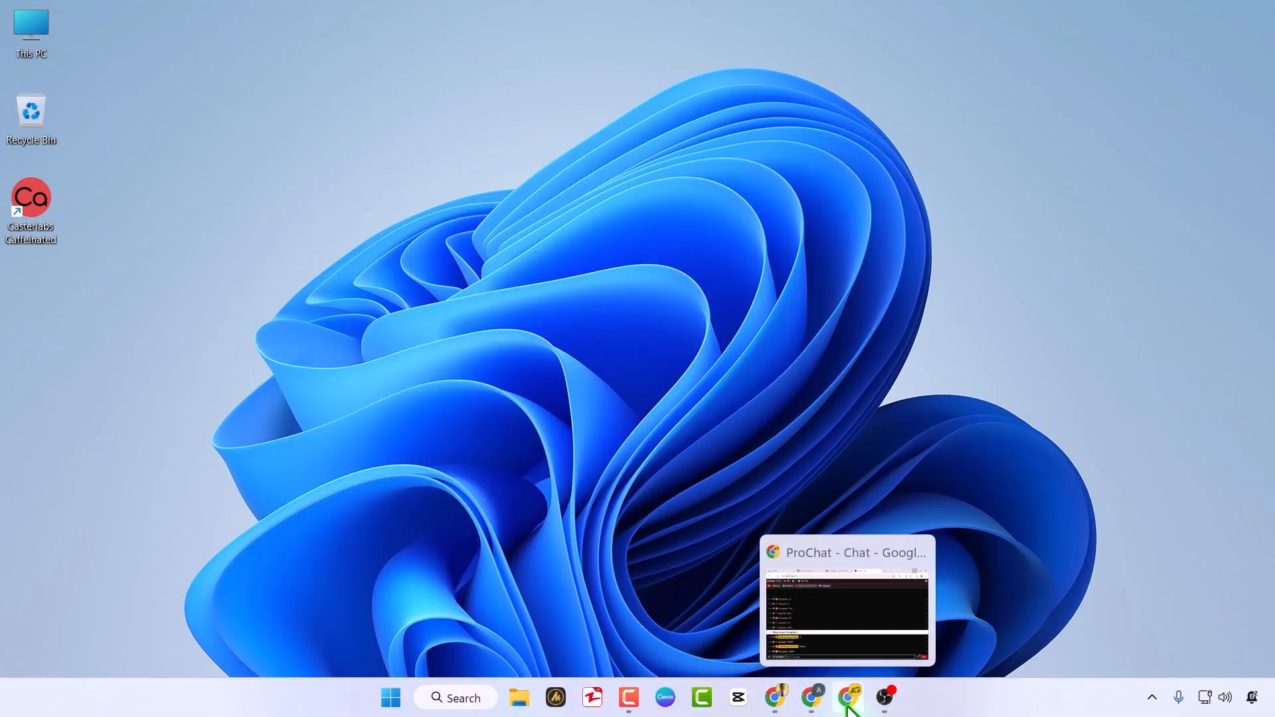
Switch to the Twitch Stream Manager in Chrome and start a new message in its chat.
{"action": "left_click", "coordinate": [859, 695]}
{"action": "left_click", "coordinate": [148, 21]}
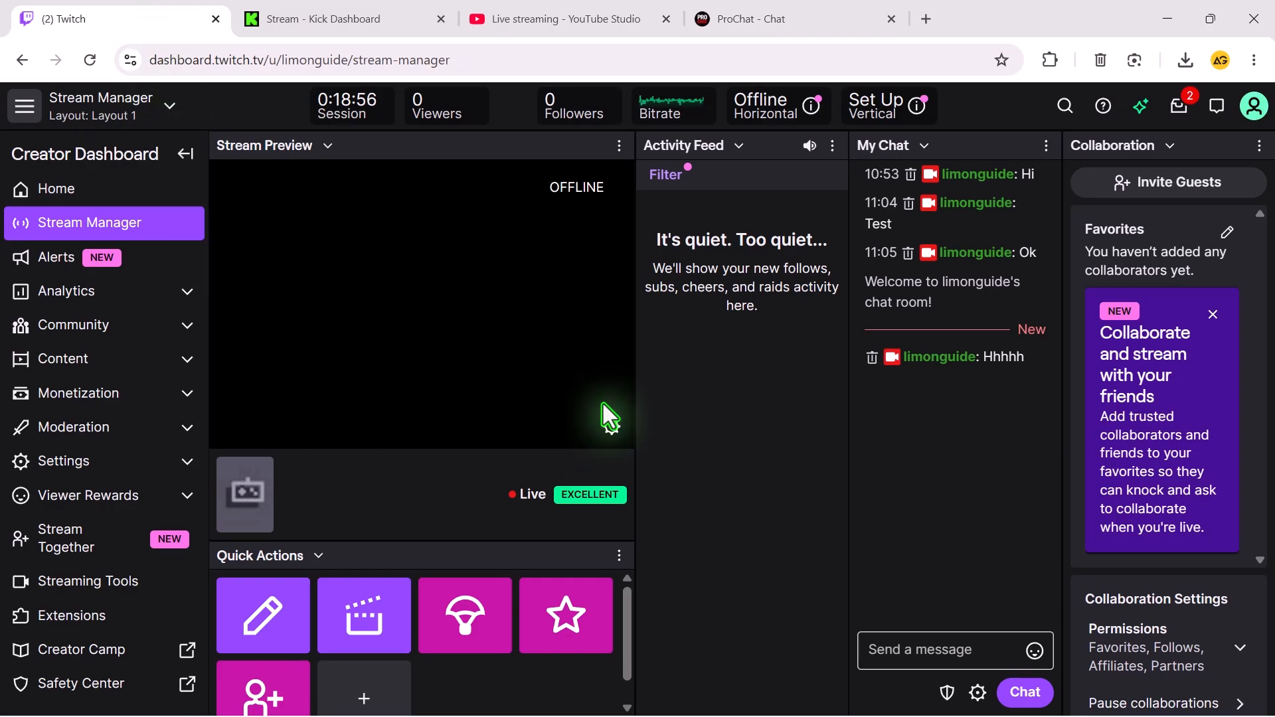
{"action": "left_click", "coordinate": [920, 656]}
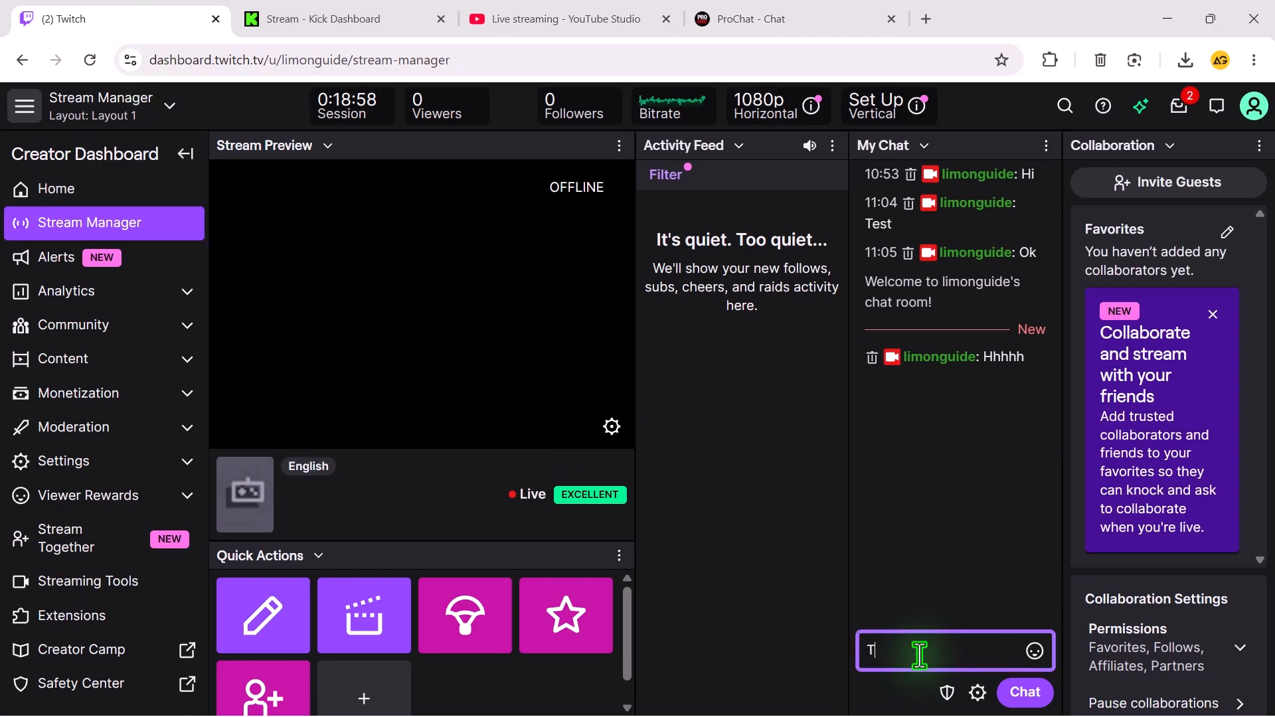